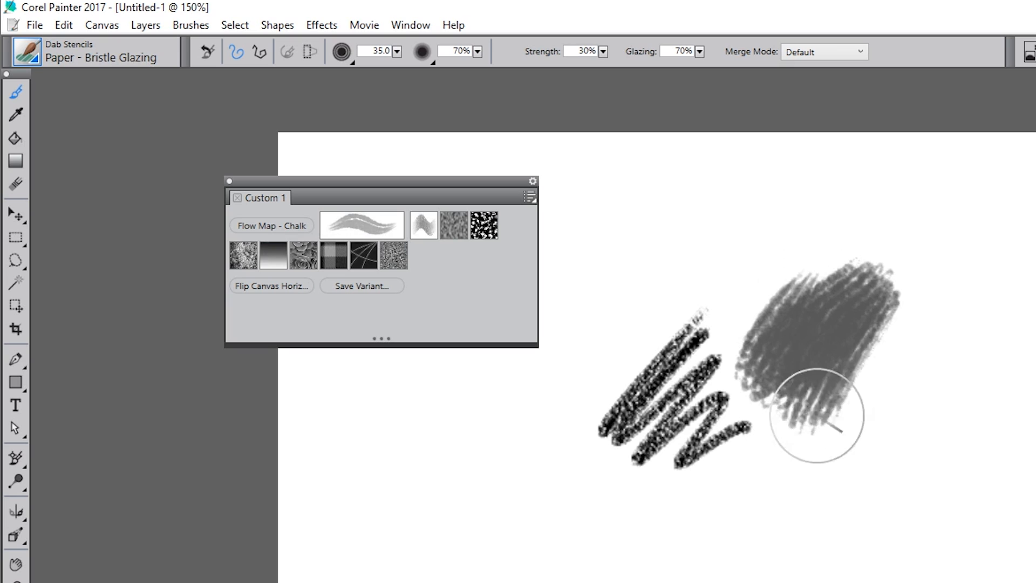
Paint broad textured strokes across the lower canvas with the Paper - Spongy brush, and flip the canvas horizontally and back
click(424, 221)
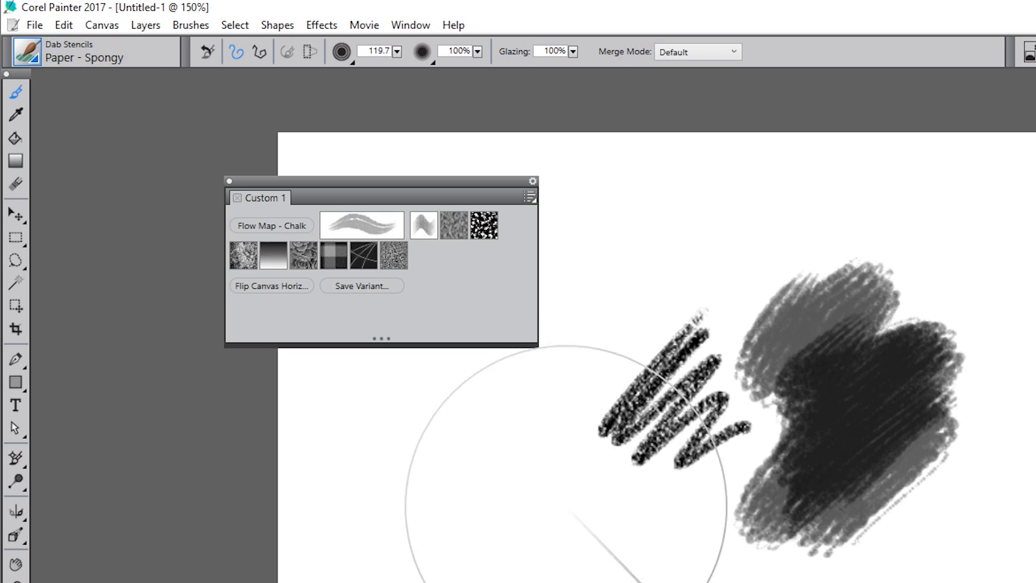
mouse_move(561, 572)
mouse_down()
mouse_move(995, 578)
mouse_move(891, 582)
mouse_up()
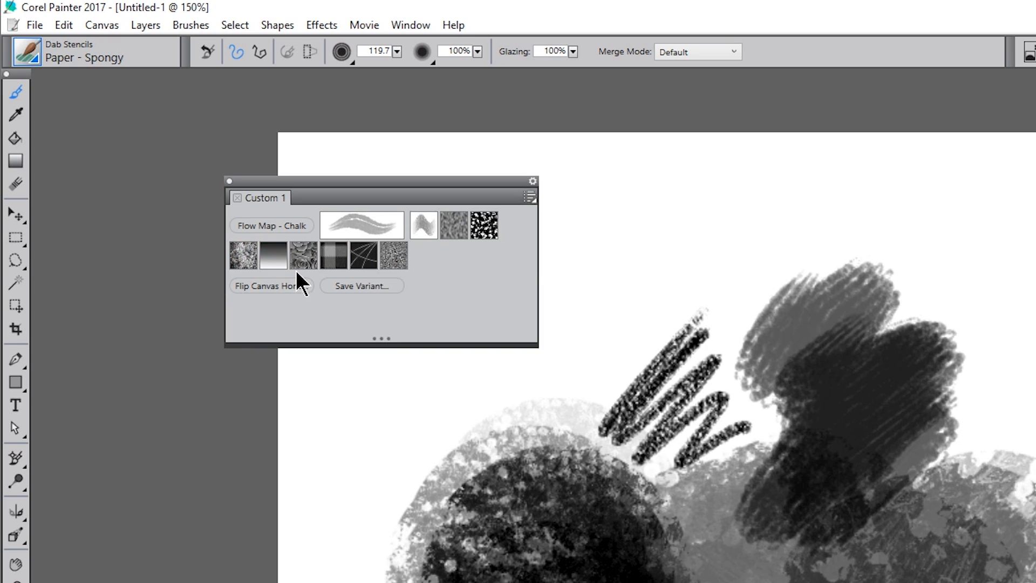
click(272, 286)
click(276, 284)
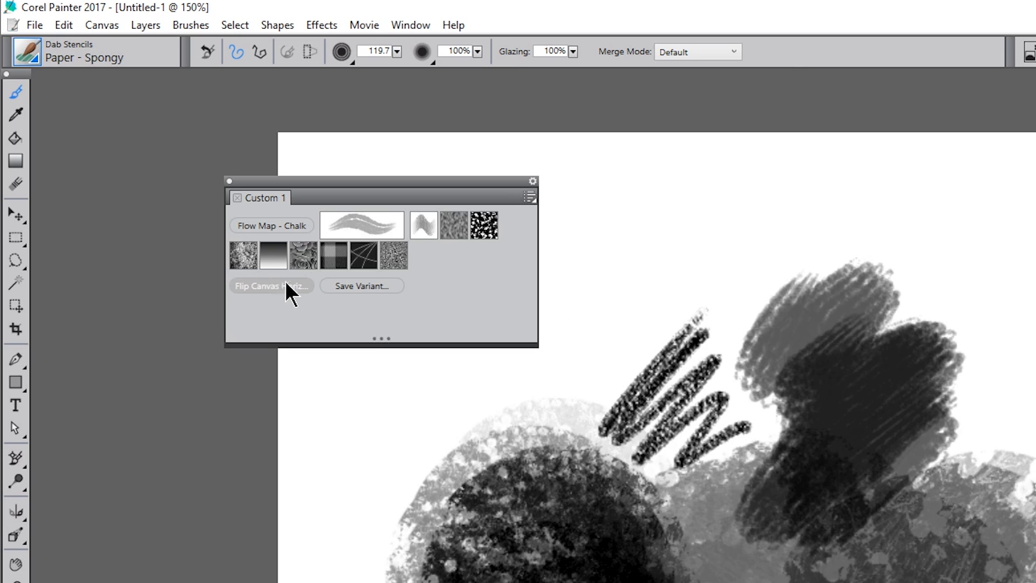
Set the Paper - Spongy brush to 51% opacity, 46% glazing and the Multiply merge mode
drag(478, 52, 468, 59)
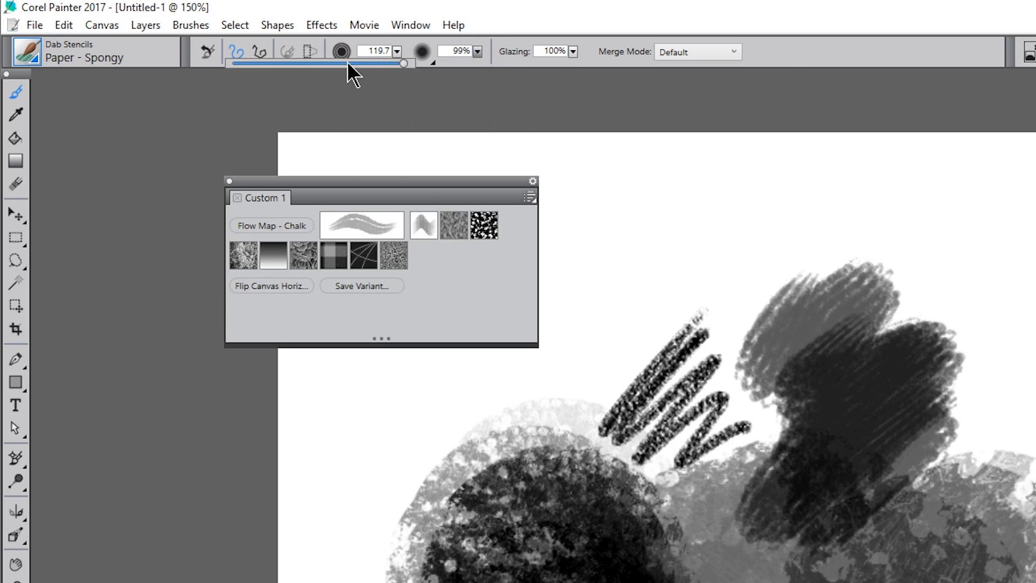
click(322, 63)
click(573, 51)
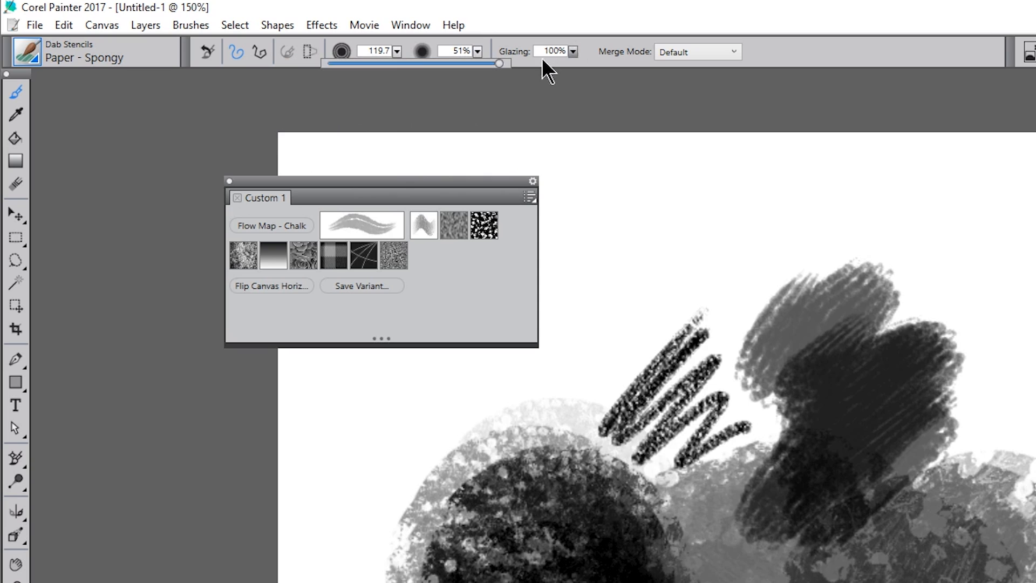
click(409, 63)
click(701, 53)
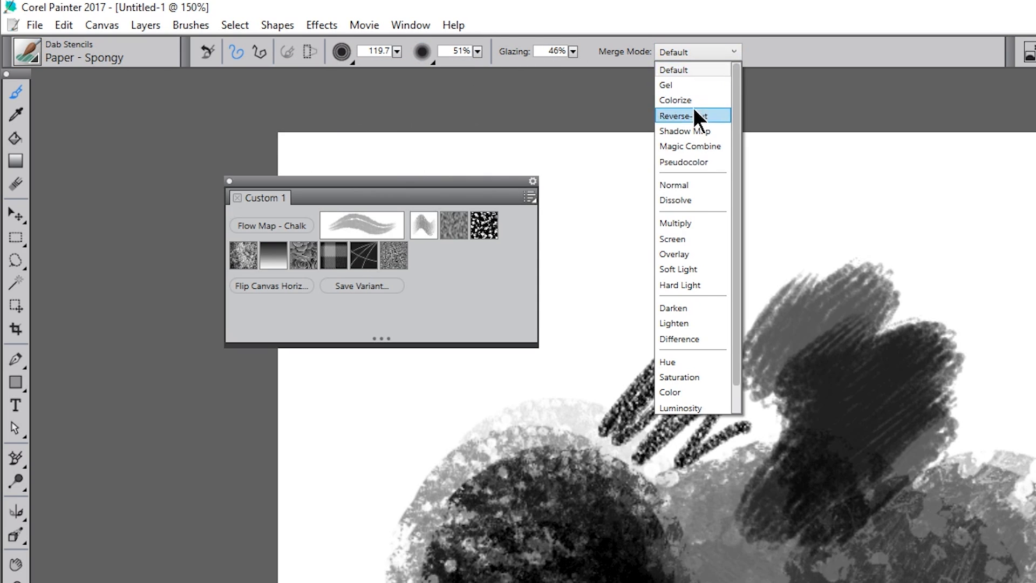
click(686, 221)
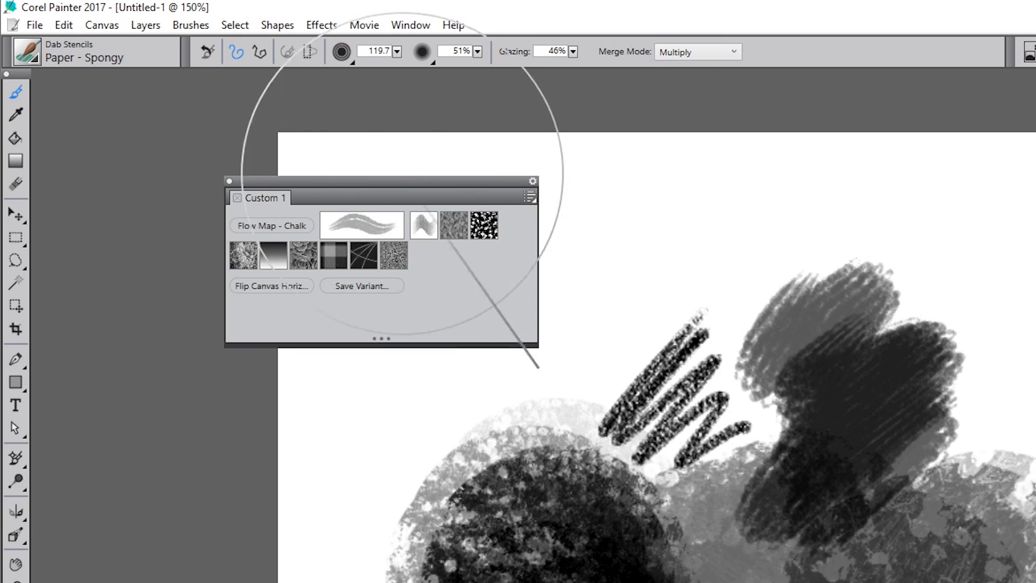
Save the modified brush as variant Paper - Spongy 2 in the Dab Stencils category, and close the Custom 1 palette
click(357, 285)
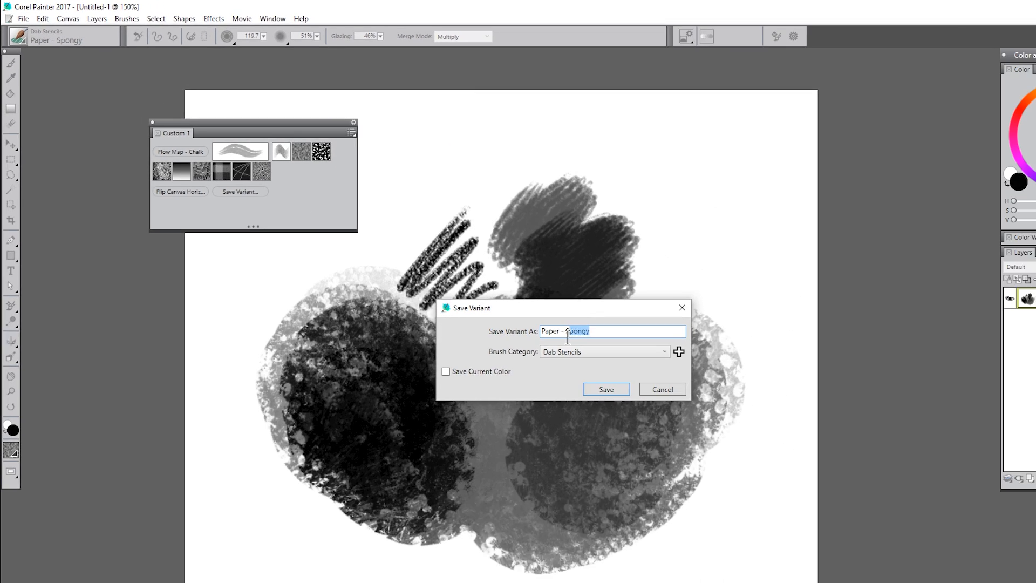
text(2)
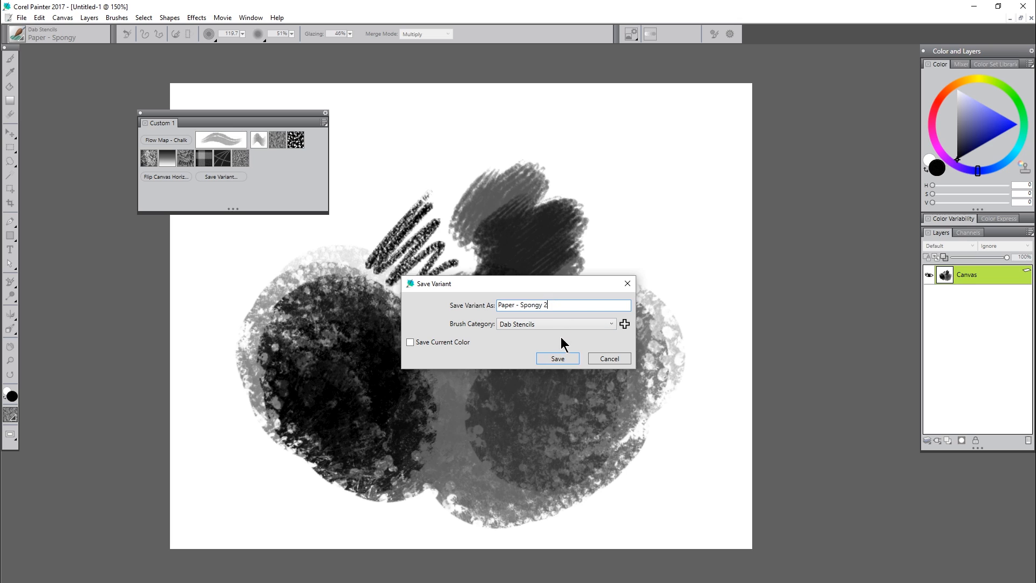
click(553, 360)
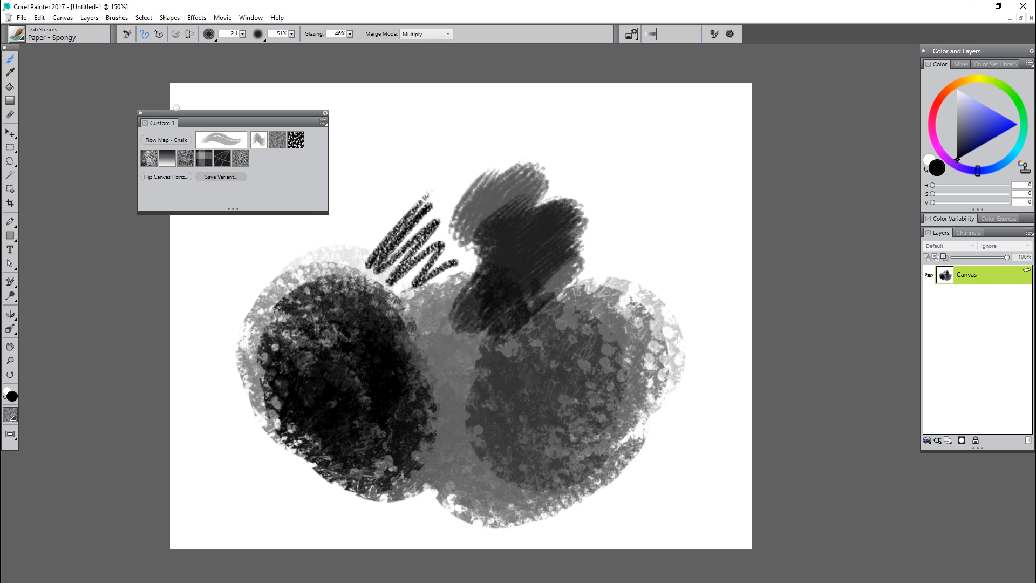
click(140, 113)
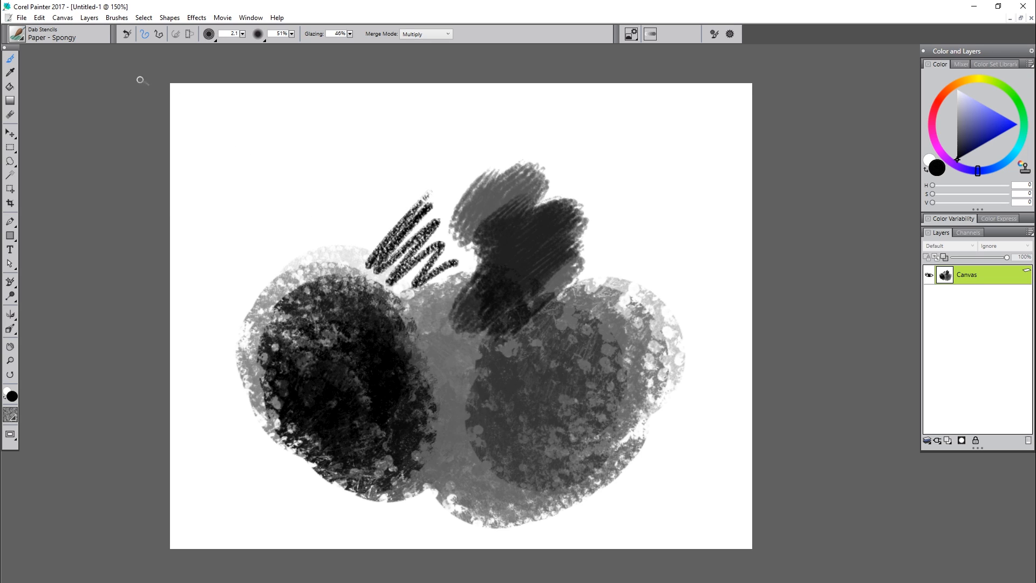
Create a new custom palette on the canvas from the Digital Airbrush 2 variant in the Airbrushes category
click(17, 34)
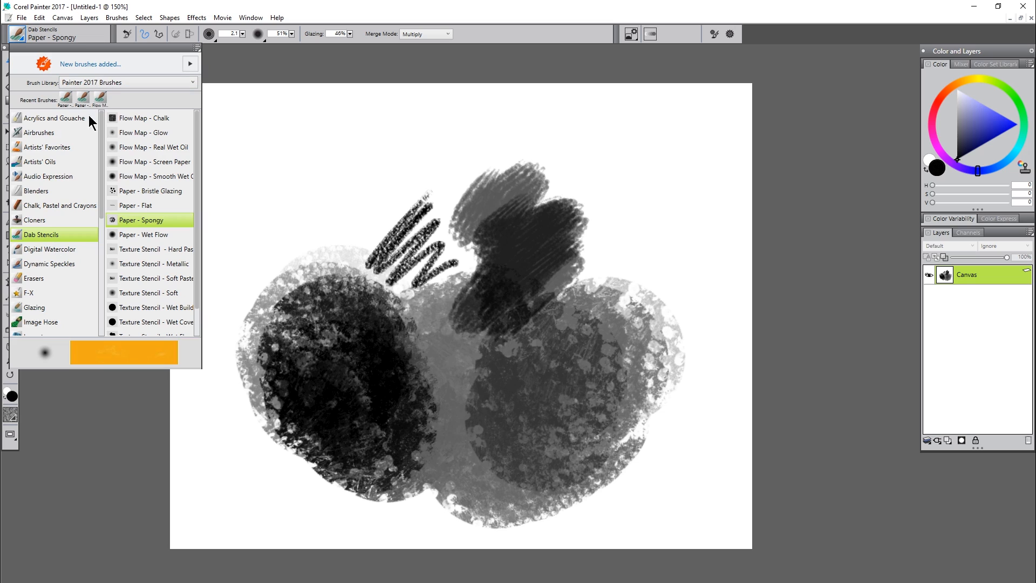
click(54, 133)
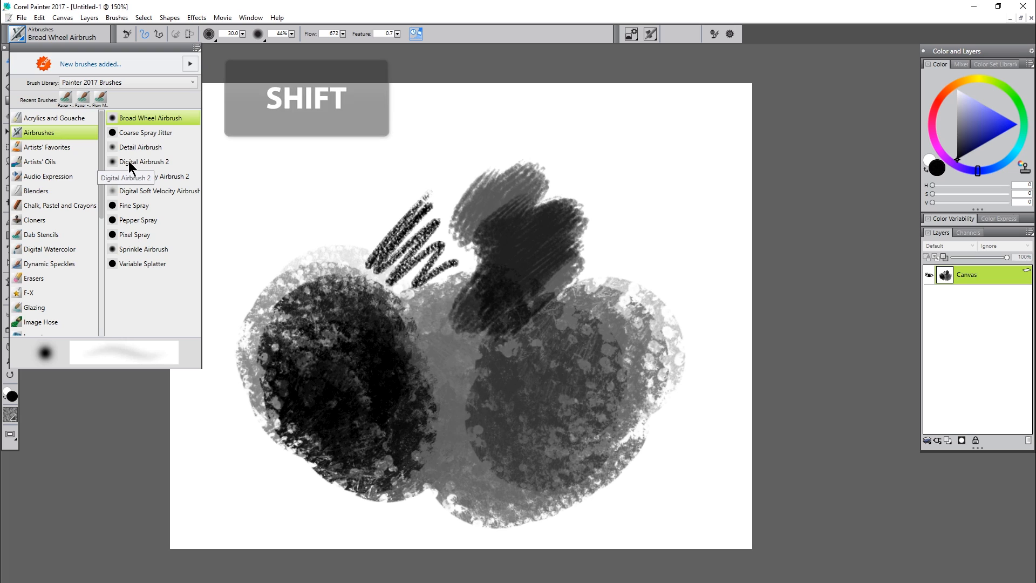
shift+click(135, 163)
mouse_move(134, 163)
mouse_down()
mouse_move(275, 165)
mouse_move(302, 190)
mouse_move(279, 186)
mouse_up()
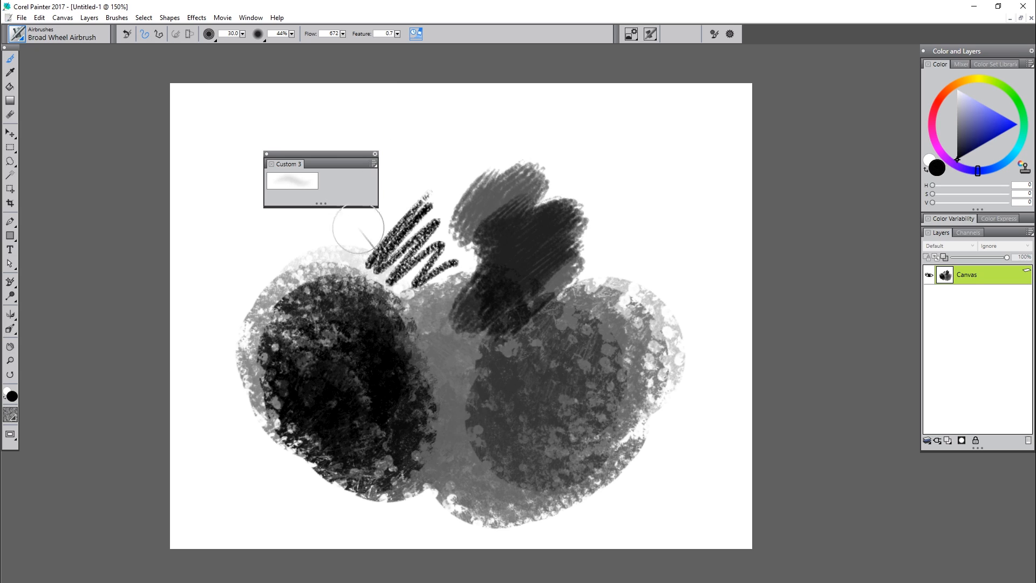
Enlarge the new custom palette in height and width, and move it over the canvas's upper-left edge
drag(320, 204, 324, 289)
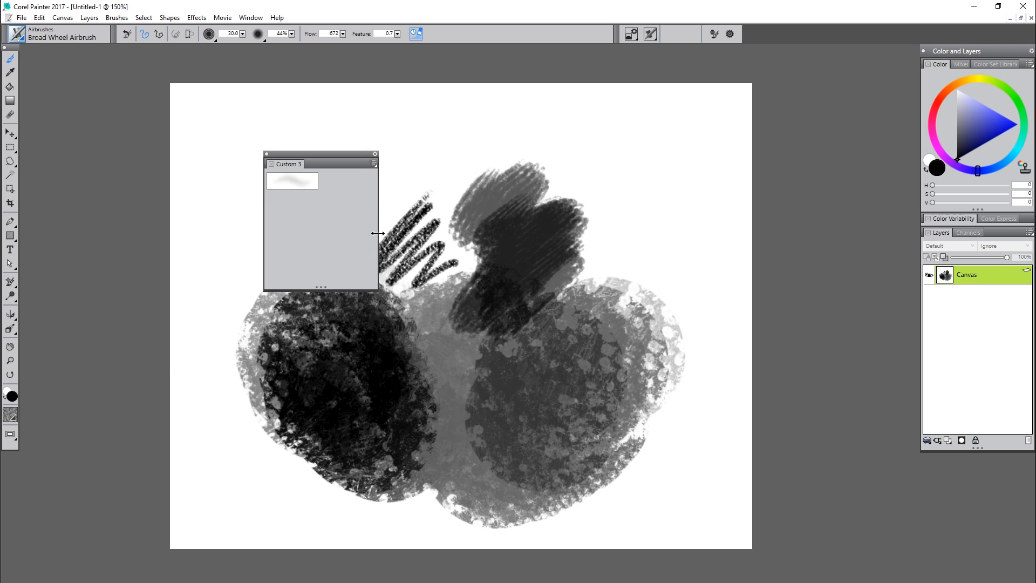
drag(379, 235, 473, 232)
drag(383, 152, 243, 143)
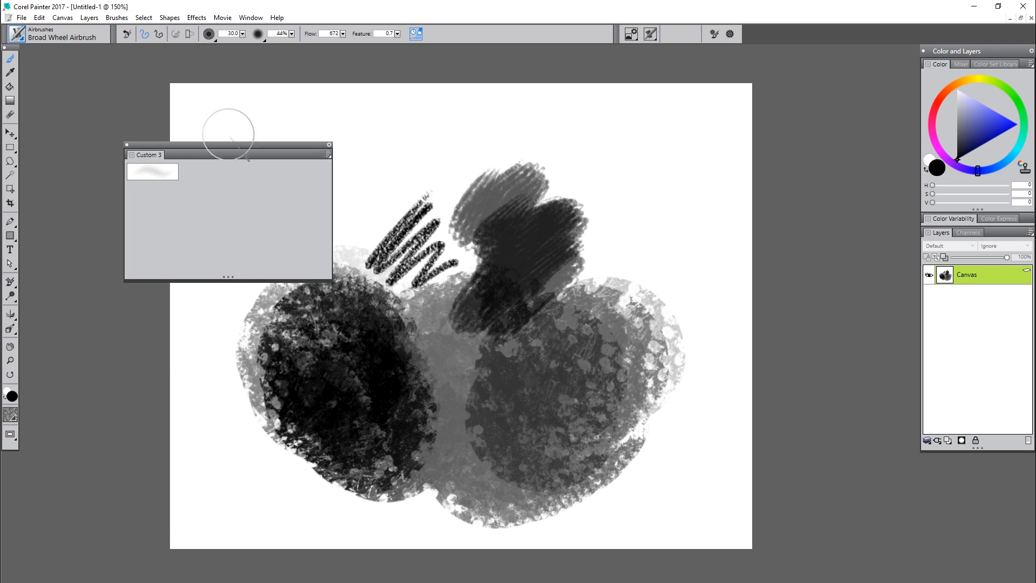
Add the black-and-white checkered paper texture from the Papers palette drawer to the custom palette, and close the drawer
click(251, 18)
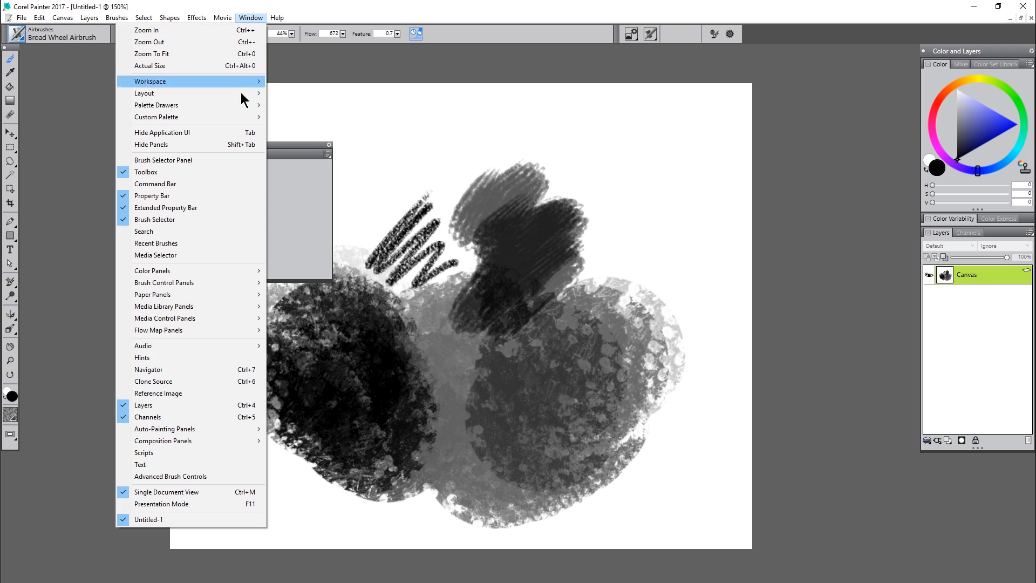
mouse_move(230, 105)
click(71, 118)
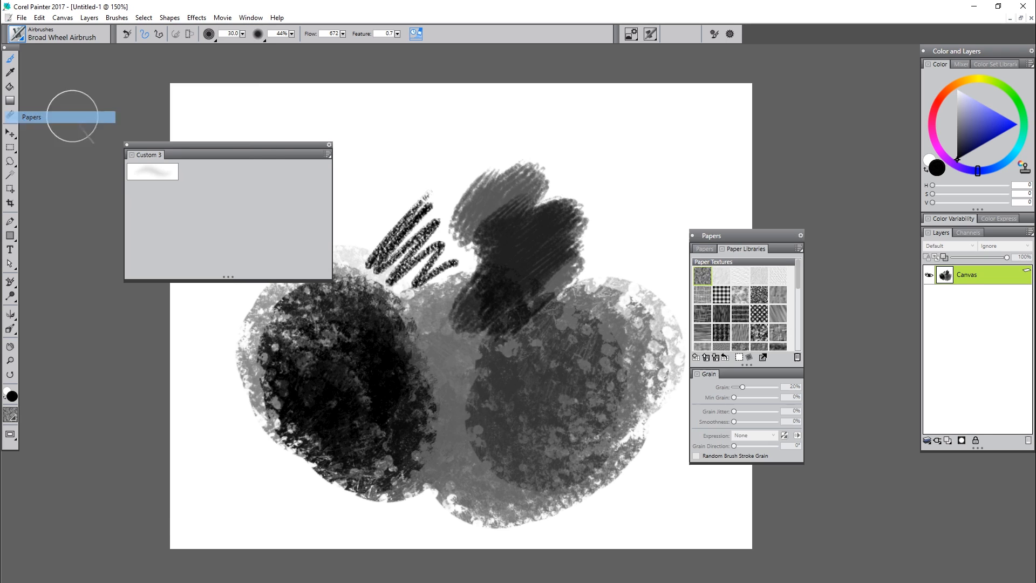
drag(737, 238, 539, 117)
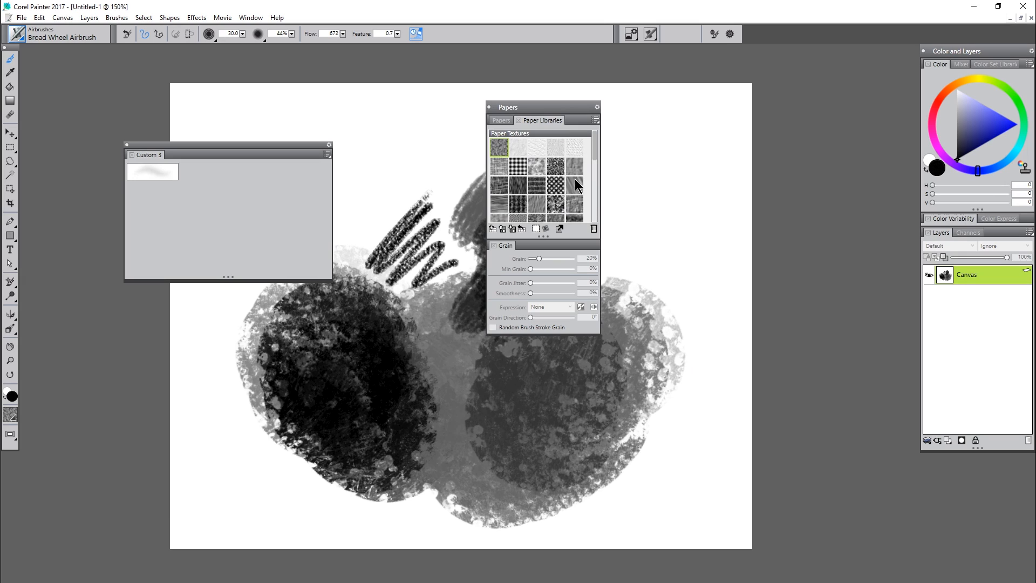
click(518, 165)
drag(519, 165, 190, 171)
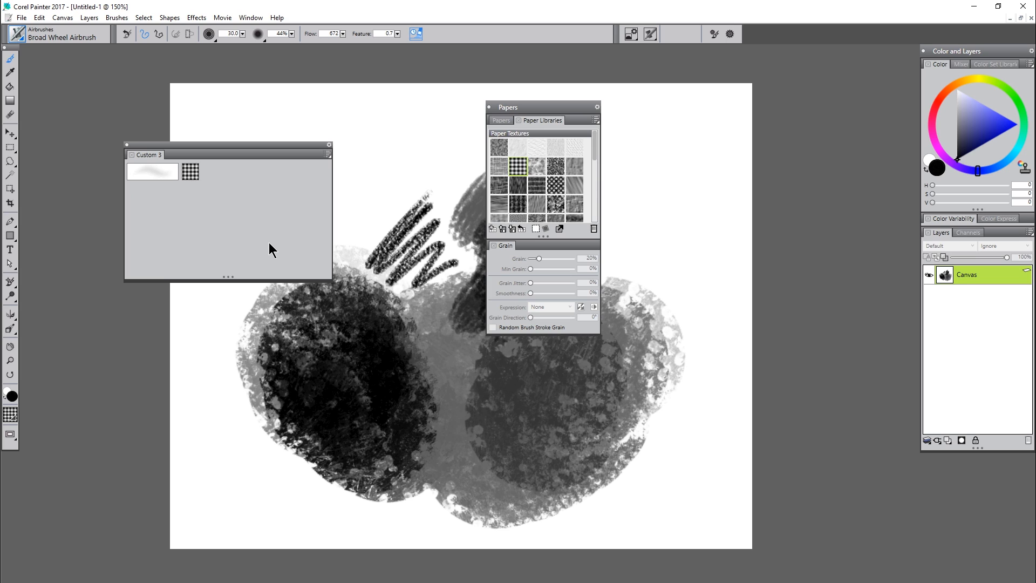
click(489, 107)
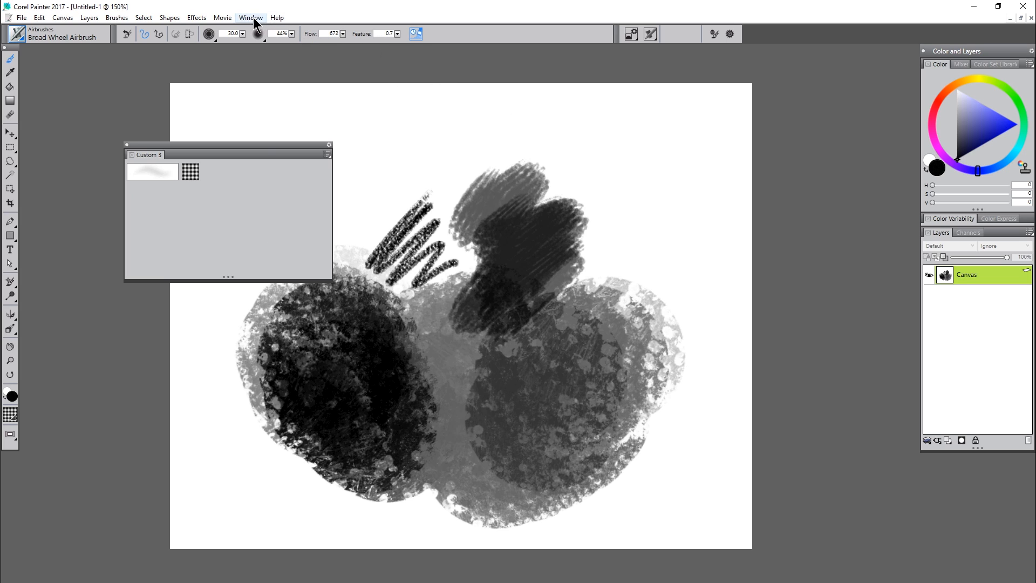
Add the flow map with white dots on black from the Flow Maps palette drawer to the custom palette
click(251, 18)
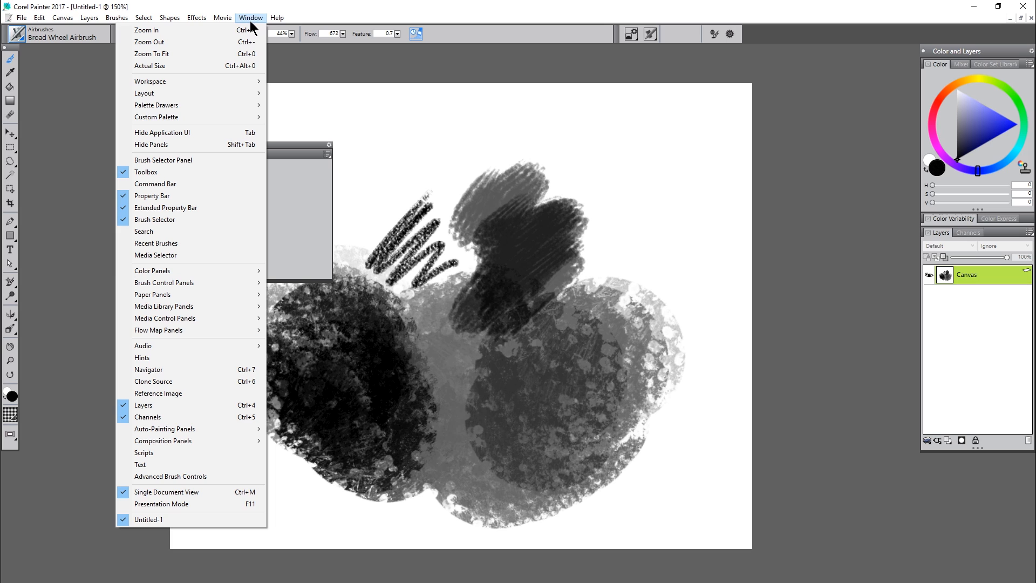
mouse_move(186, 106)
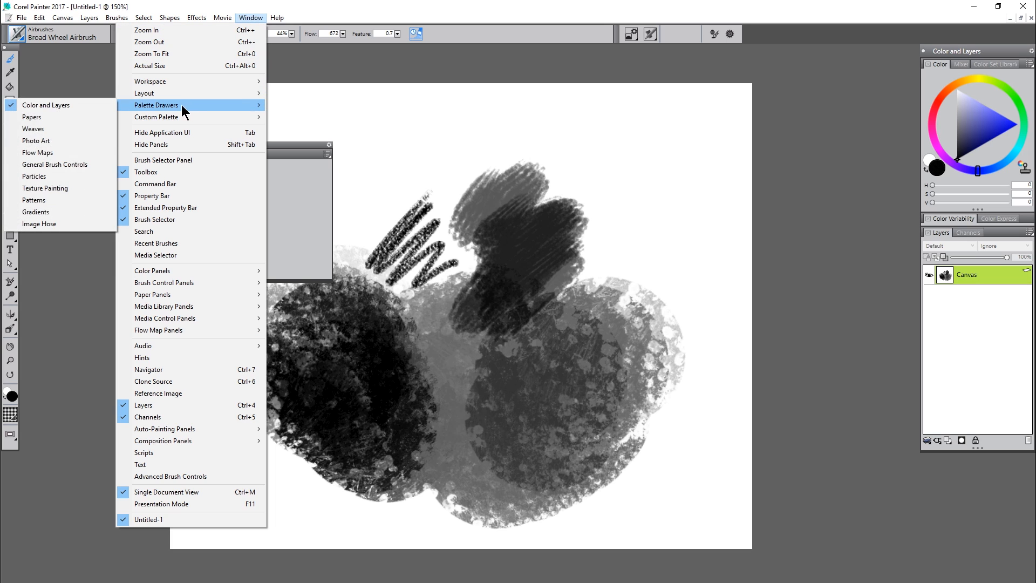
click(79, 158)
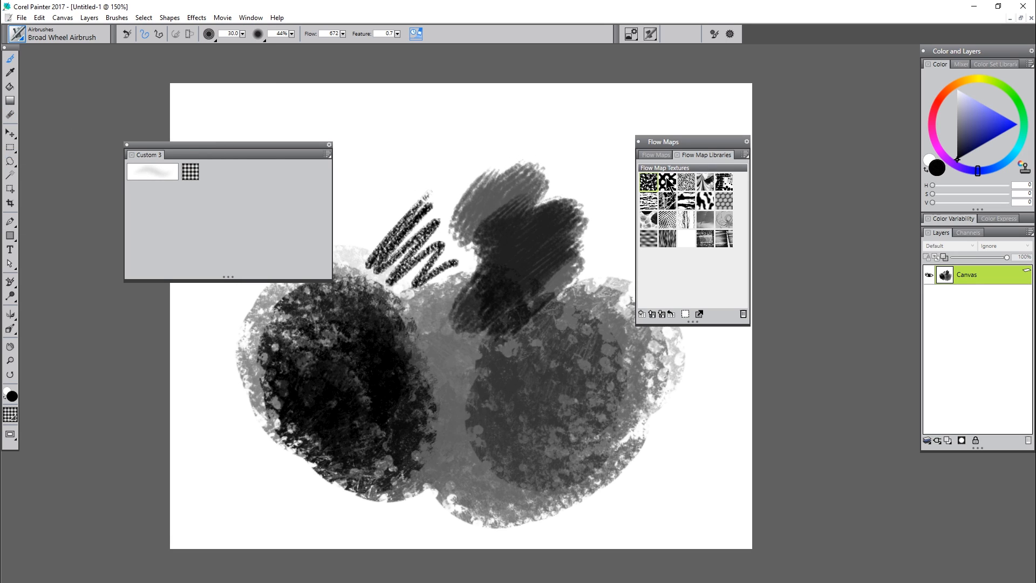
drag(669, 183, 293, 171)
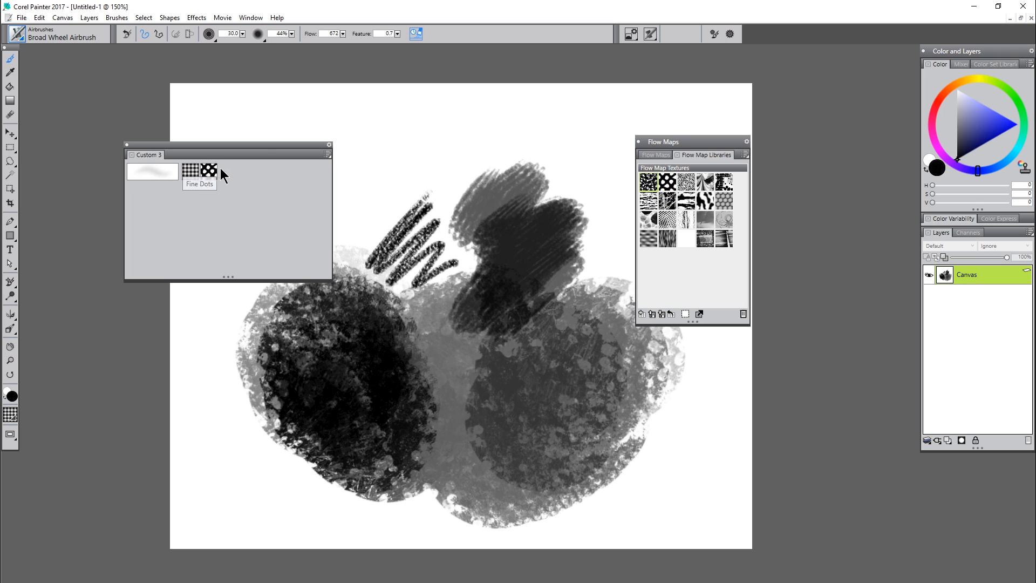
Open the Weaves and Texture Painting palette drawers
click(251, 18)
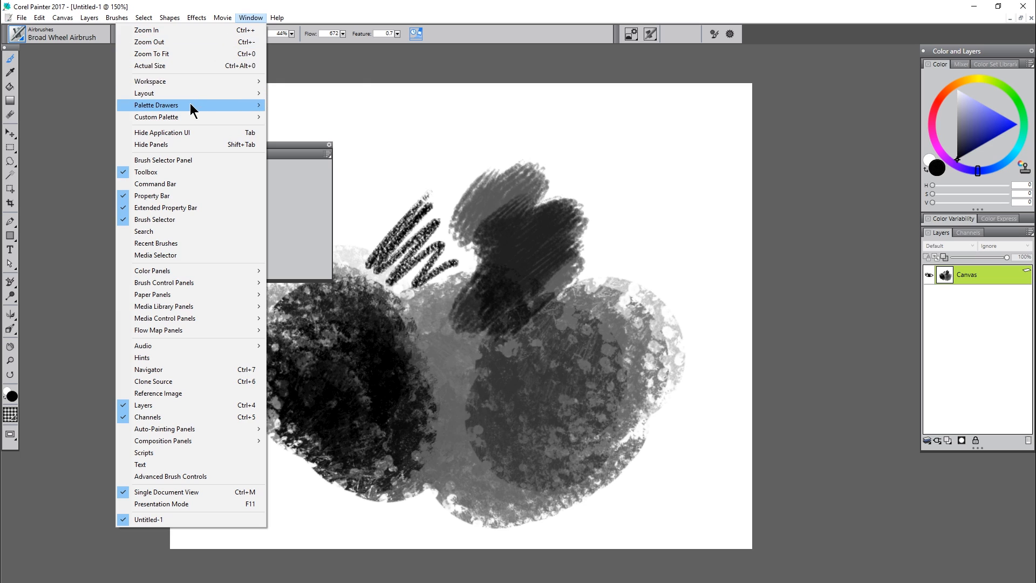
mouse_move(190, 109)
click(66, 129)
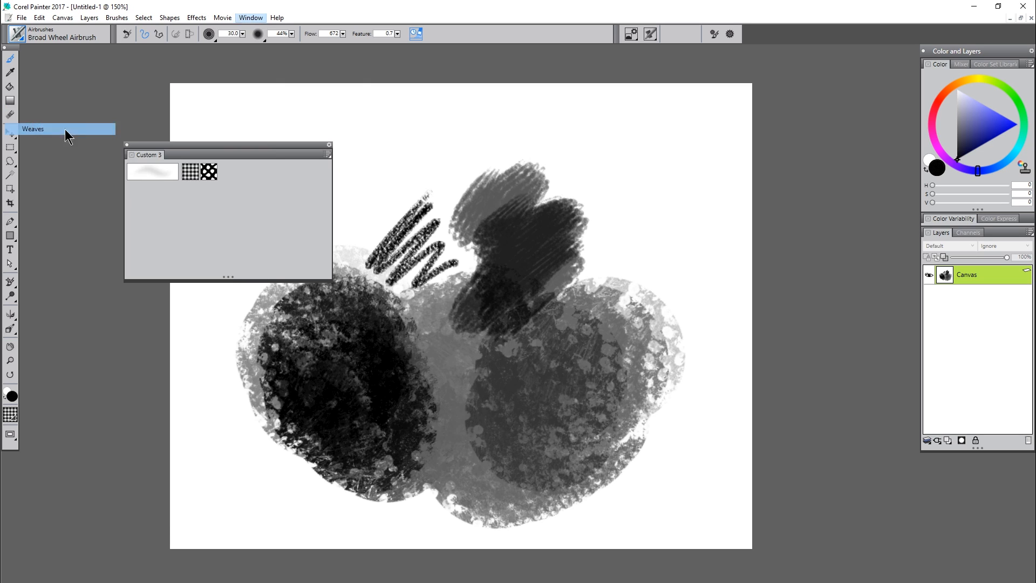
click(251, 20)
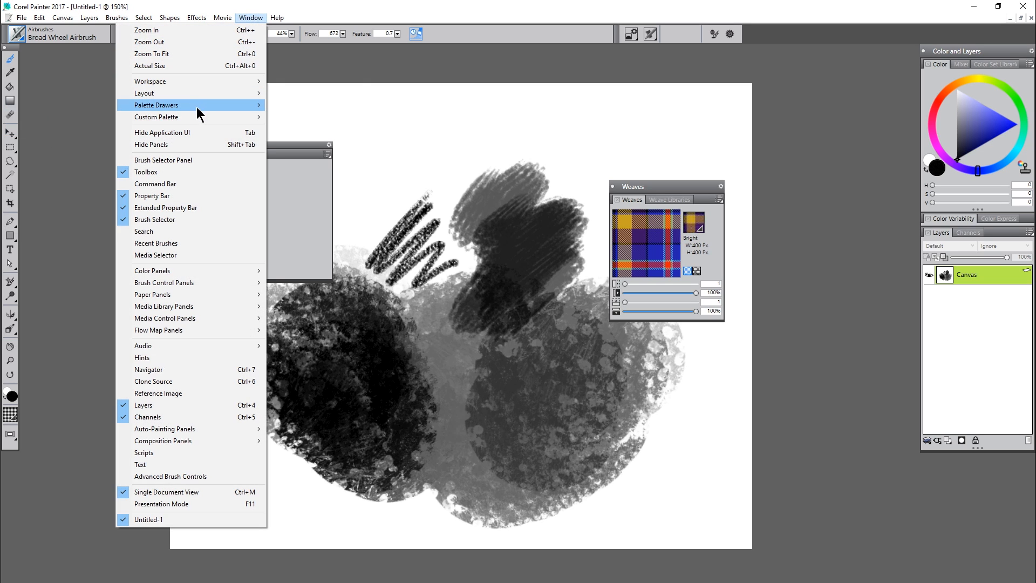
mouse_move(198, 110)
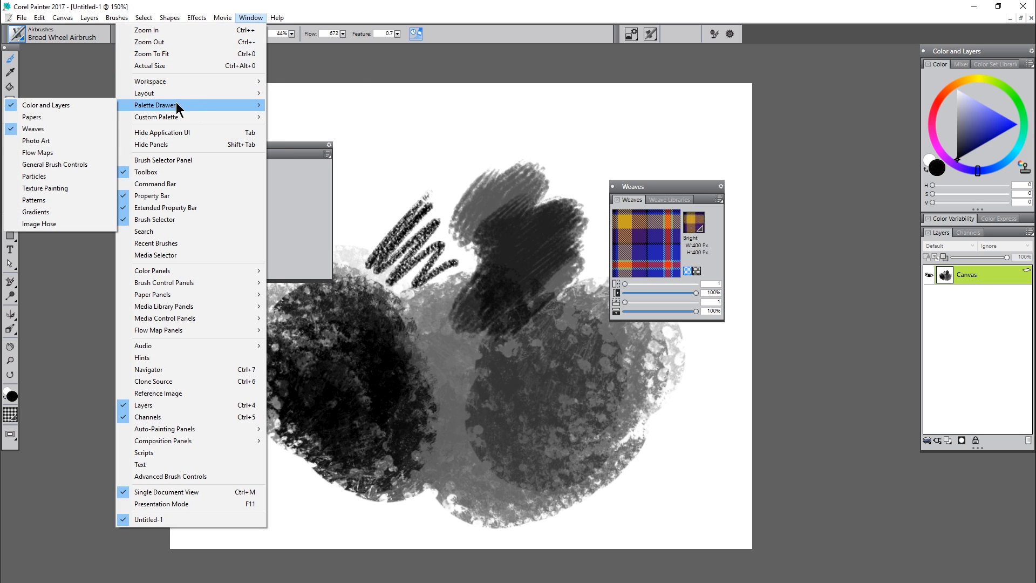
click(67, 189)
Open the Patterns, Gradients and Image Hose palette drawers
click(252, 17)
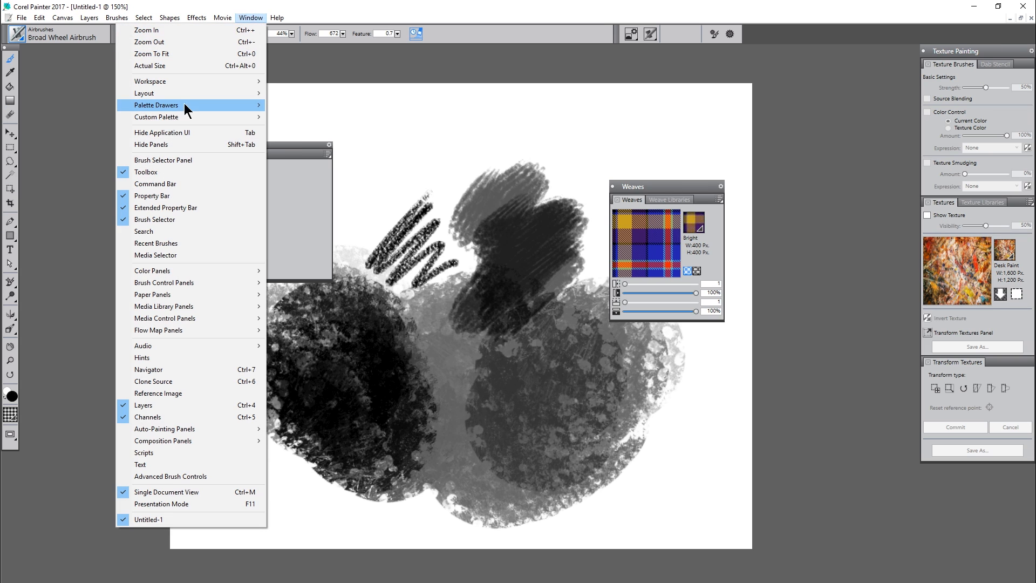
mouse_move(185, 105)
click(53, 199)
click(250, 18)
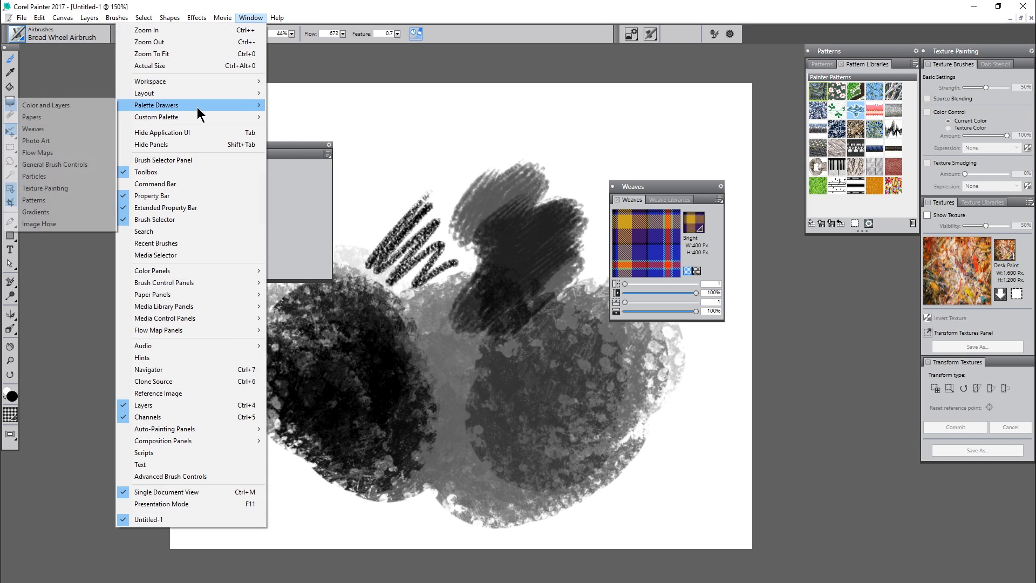
click(54, 212)
click(251, 18)
mouse_move(167, 106)
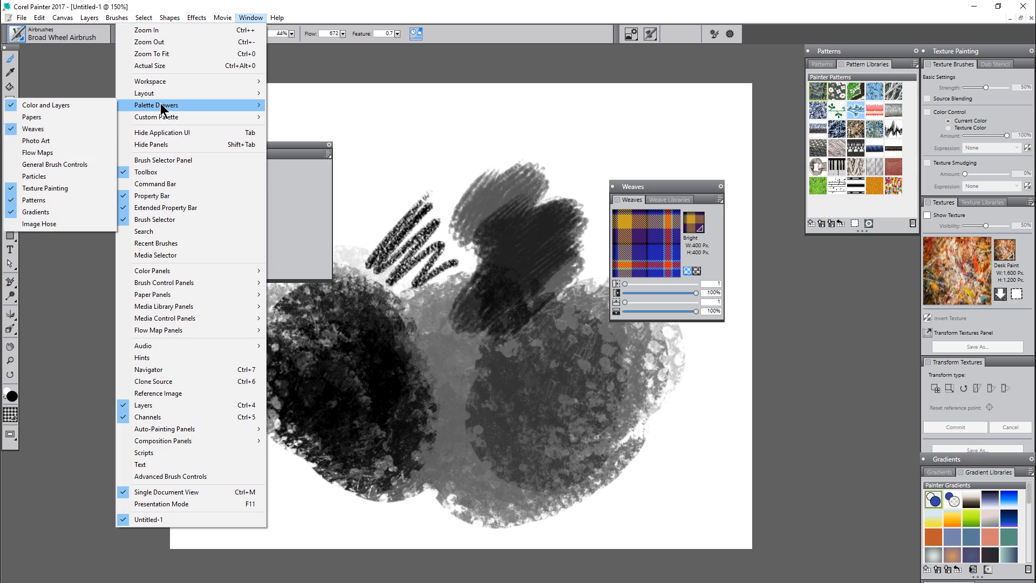
click(54, 223)
Spread the opened library palettes side by side over the canvas, and select the Colorful Flowers nozzle in the Image Hose library
drag(653, 96, 502, 129)
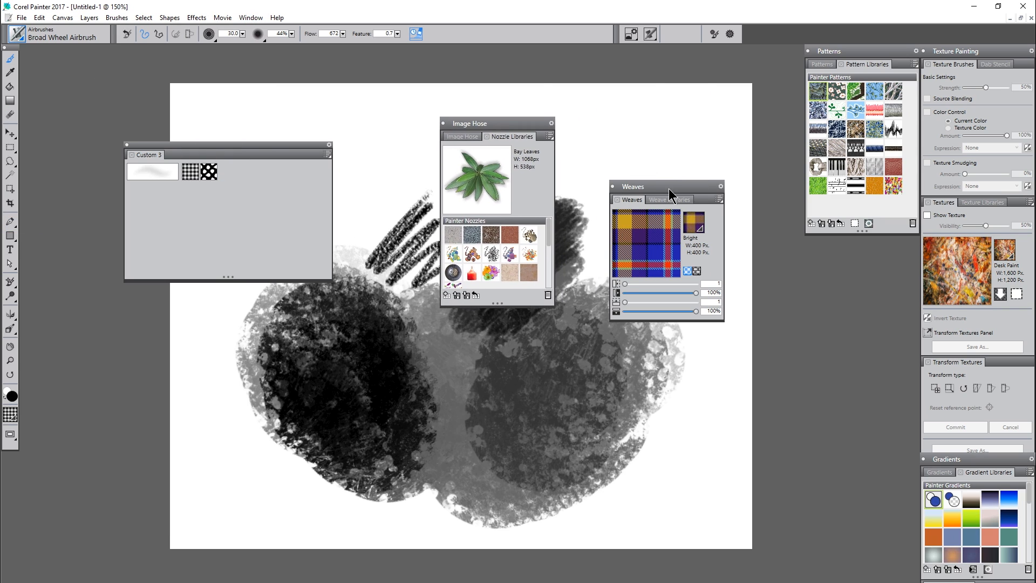
drag(669, 189, 648, 103)
drag(840, 52, 623, 265)
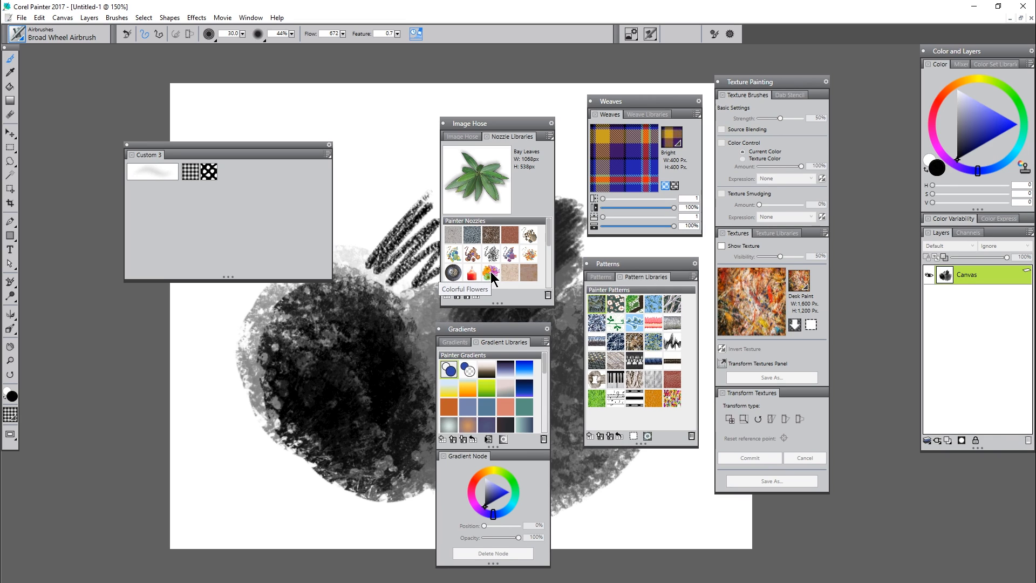
click(492, 271)
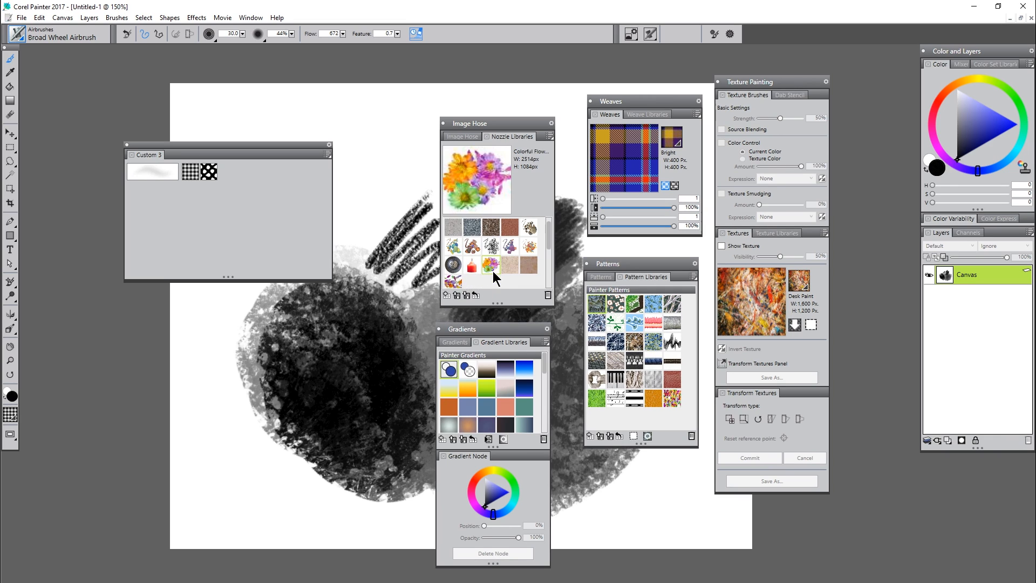
Add the Colorful Flowers nozzle and a plaid weave from the Painter Weaves library to the Custom 3 palette
drag(491, 267, 227, 172)
click(676, 142)
click(658, 115)
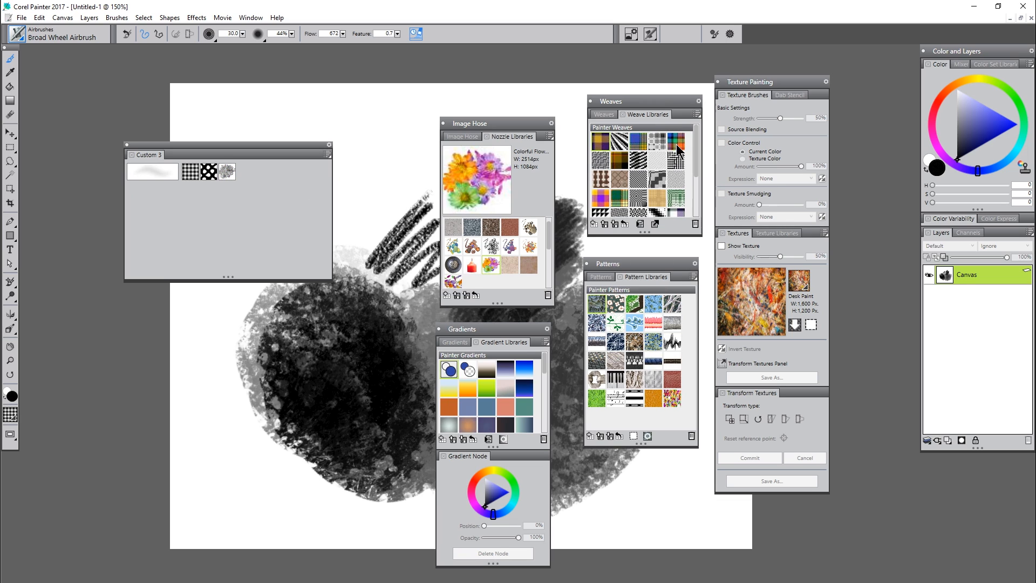
drag(604, 200, 294, 195)
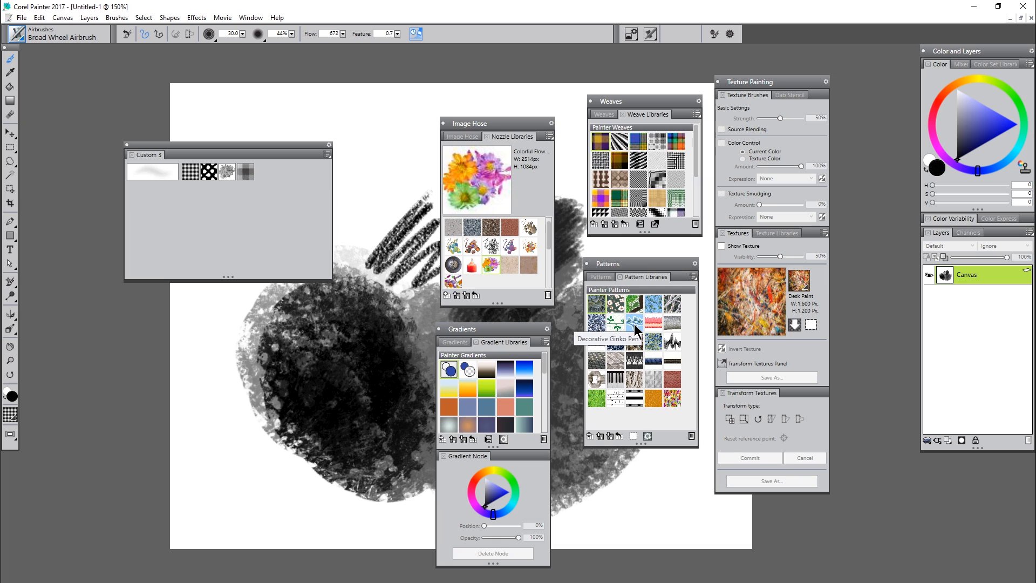
Add the decorative ginkgo pattern and the bright blue gradient beside Blue Violet Tint to the Custom 3 palette
drag(636, 326, 265, 174)
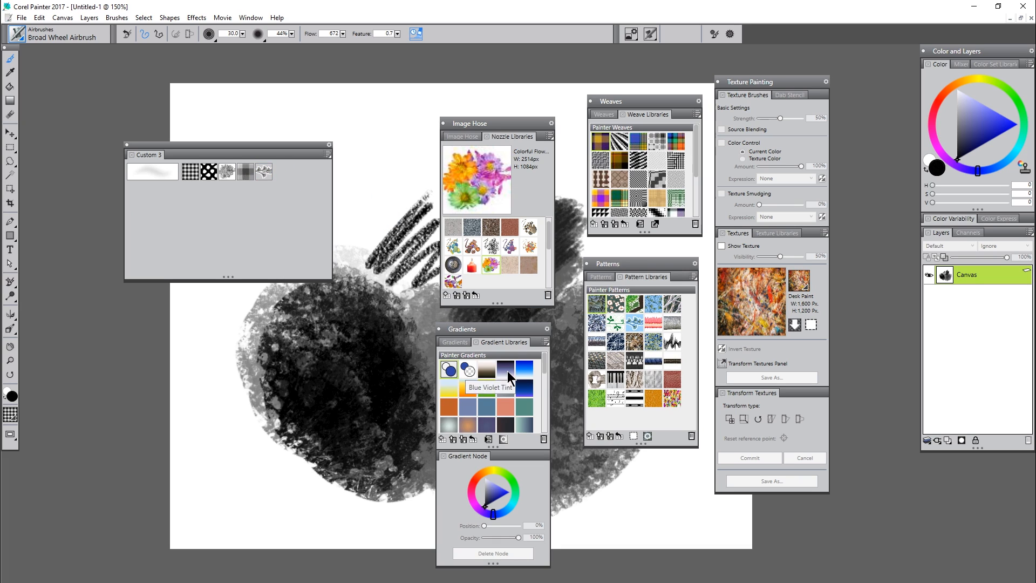
drag(527, 371, 282, 172)
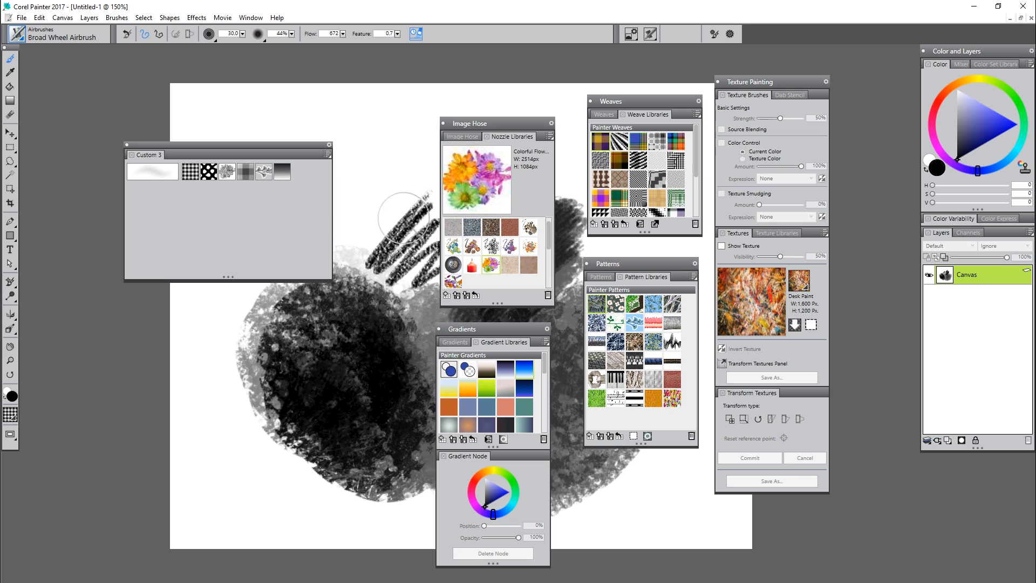
Add the striped multicolored texture from the Painter Textures library to the Custom 3 palette, and close the opened library palettes
click(777, 237)
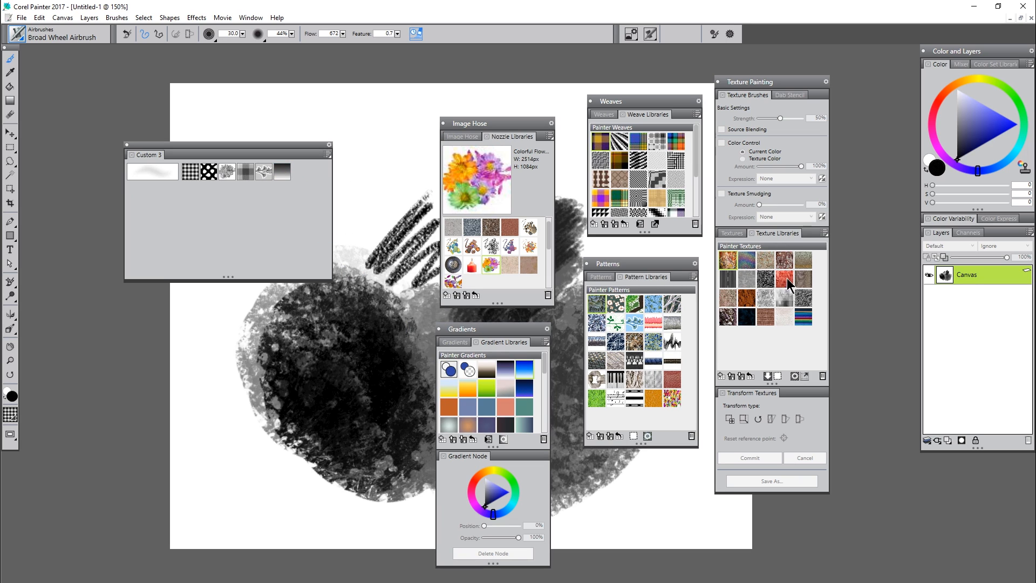
mouse_move(804, 319)
mouse_down()
mouse_move(772, 336)
mouse_move(394, 216)
mouse_move(306, 173)
mouse_up()
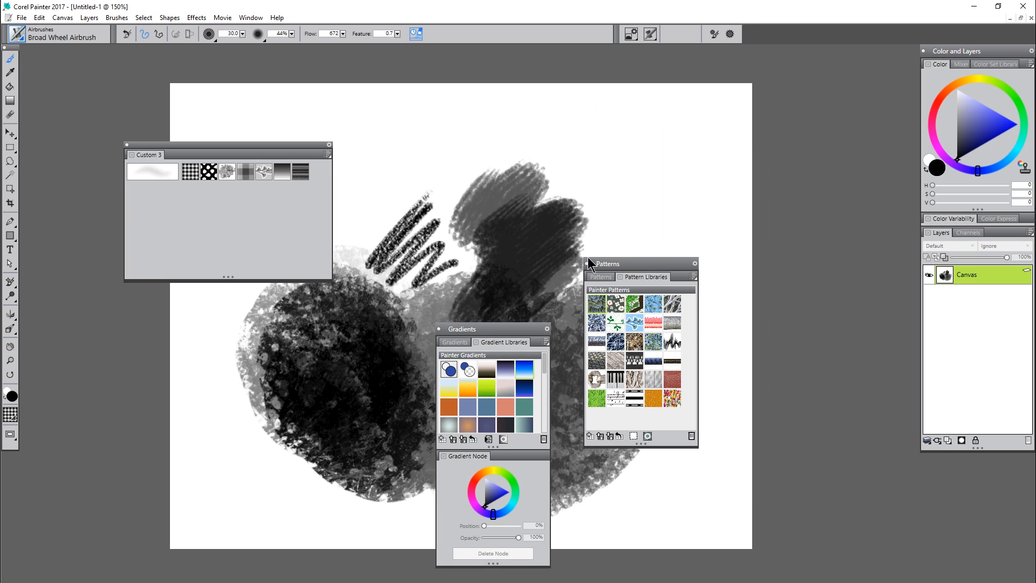
click(588, 264)
click(438, 328)
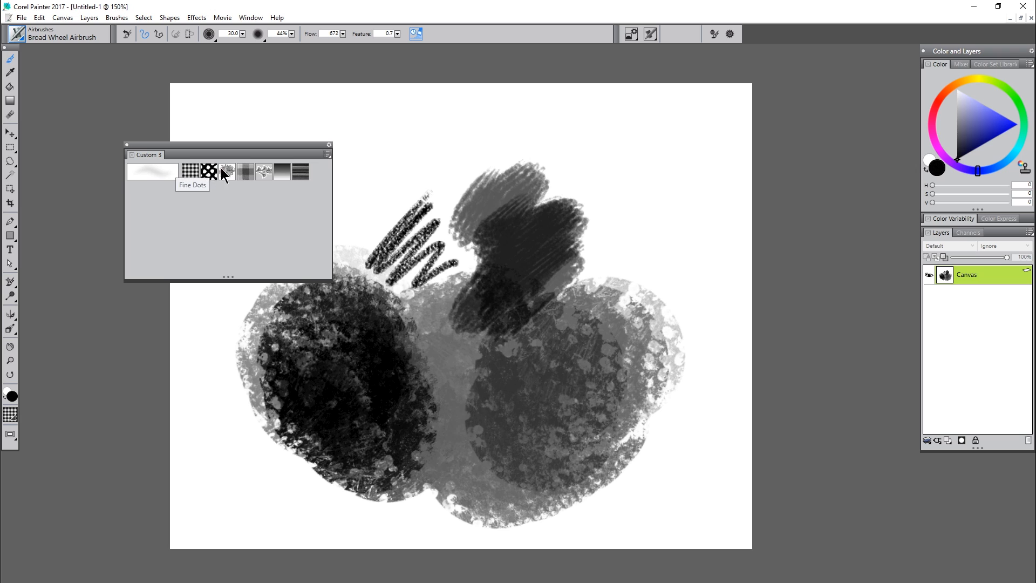
Make the Custom 3 palette taller and place it over the upper-left part of the canvas
drag(244, 149, 170, 78)
click(251, 18)
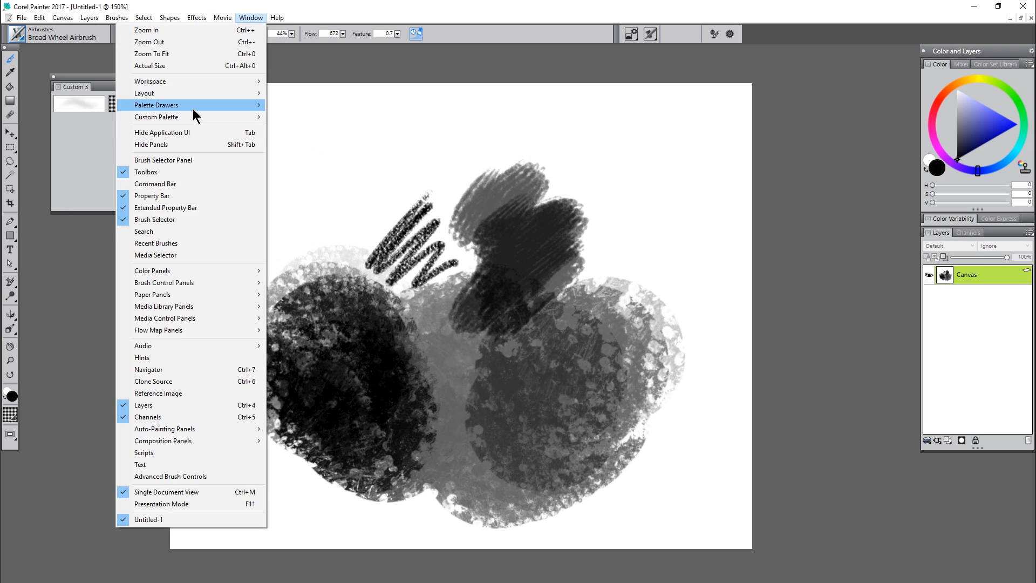
click(305, 13)
drag(206, 78, 186, 60)
drag(148, 190, 160, 103)
mouse_move(164, 66)
mouse_down()
mouse_move(151, 54)
mouse_move(386, 134)
mouse_up()
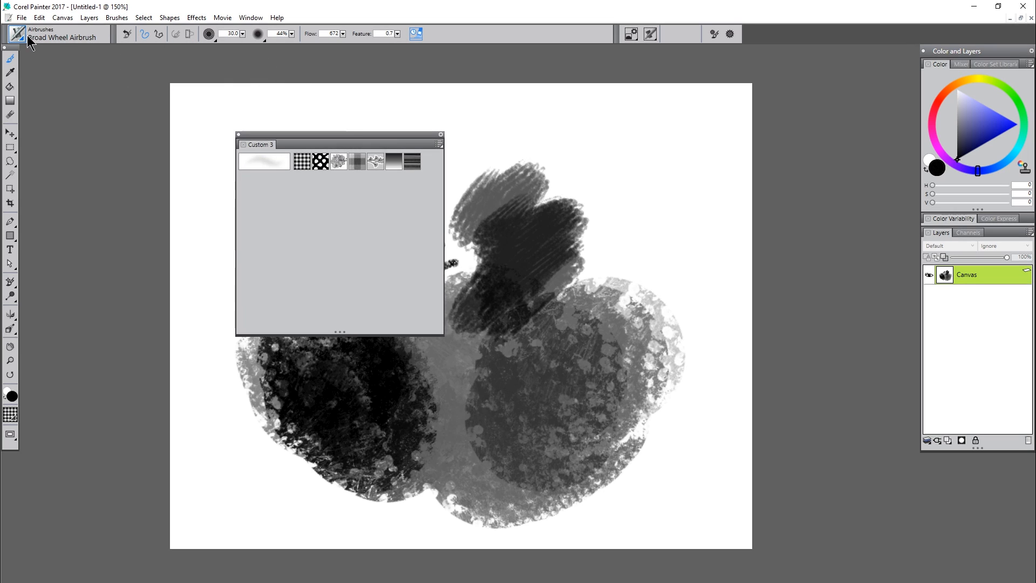
Add the Pixel Spray and Sprinkle Airbrush variants from the Airbrushes category to the Custom 3 palette
click(21, 36)
mouse_move(132, 235)
mouse_down()
mouse_move(270, 198)
mouse_move(246, 182)
mouse_up()
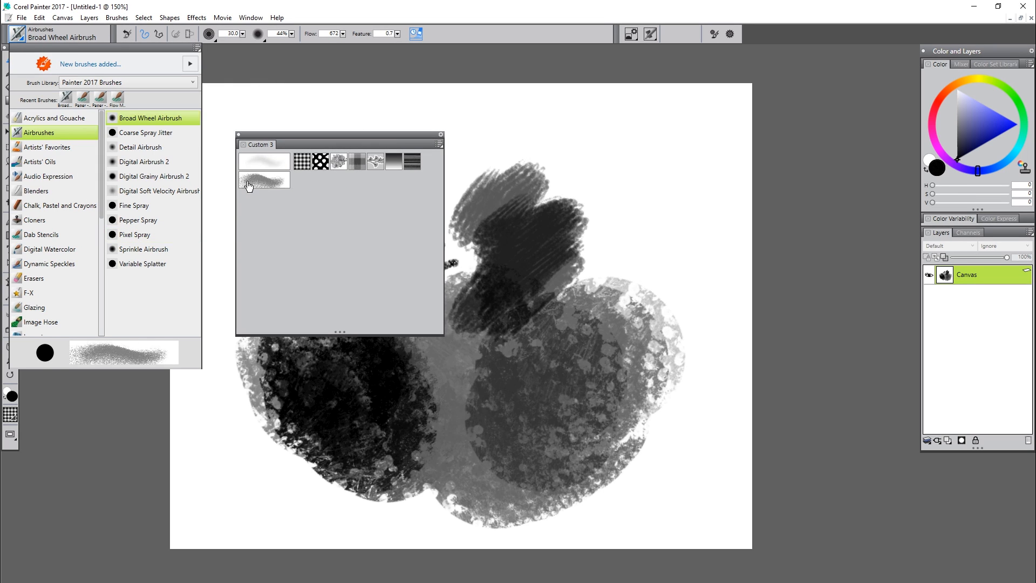
mouse_move(133, 250)
mouse_down()
mouse_move(239, 198)
mouse_move(260, 213)
mouse_up()
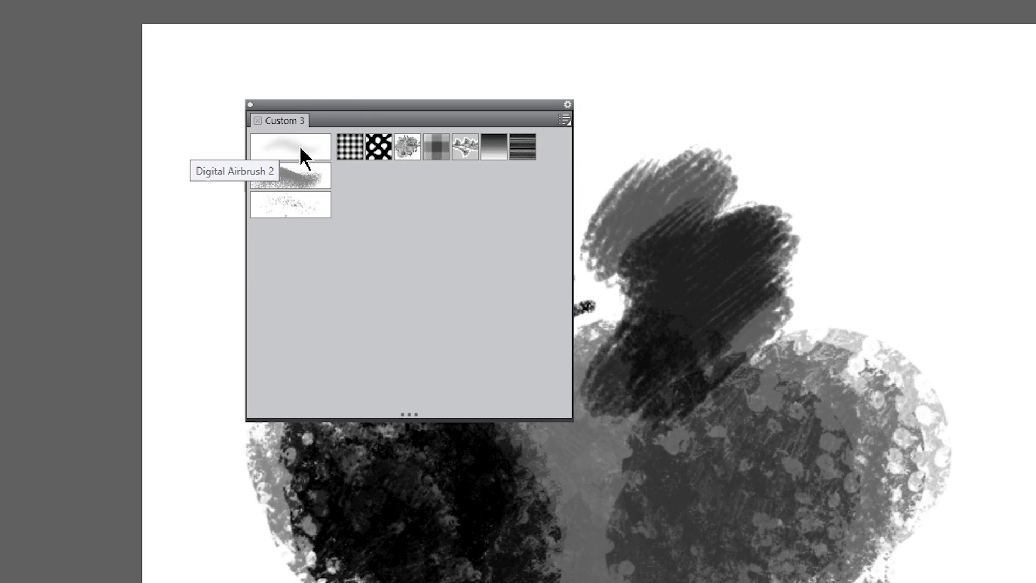
Display the Digital Airbrush 2 item in Text View and the Pixel Spray item in Icon View
right_click(299, 144)
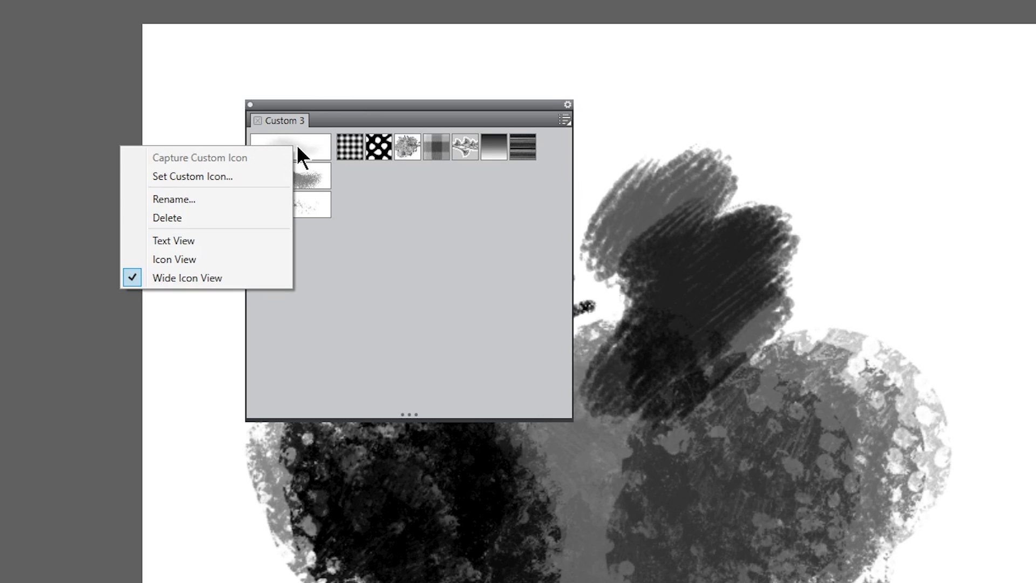
click(201, 240)
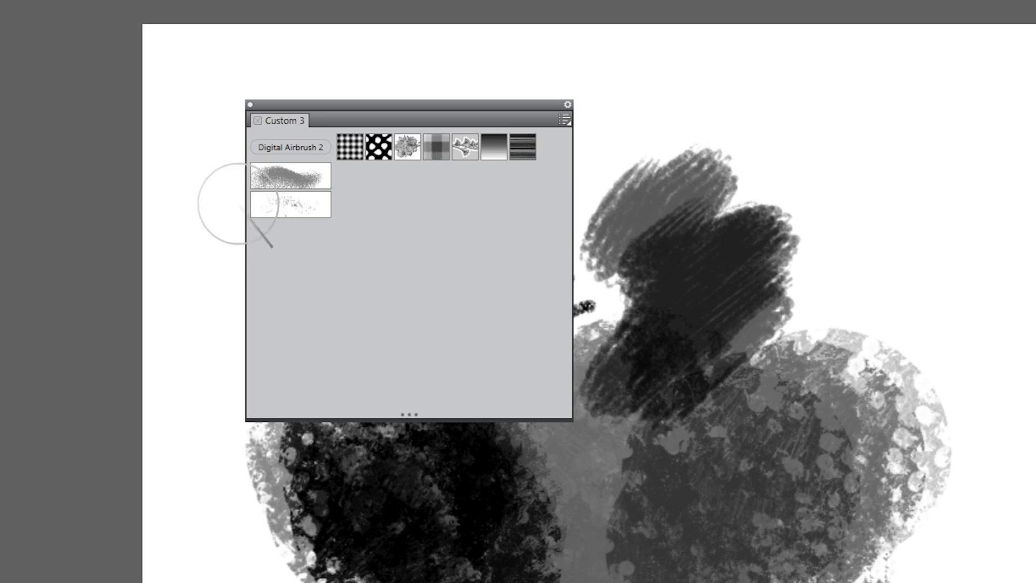
right_click(288, 172)
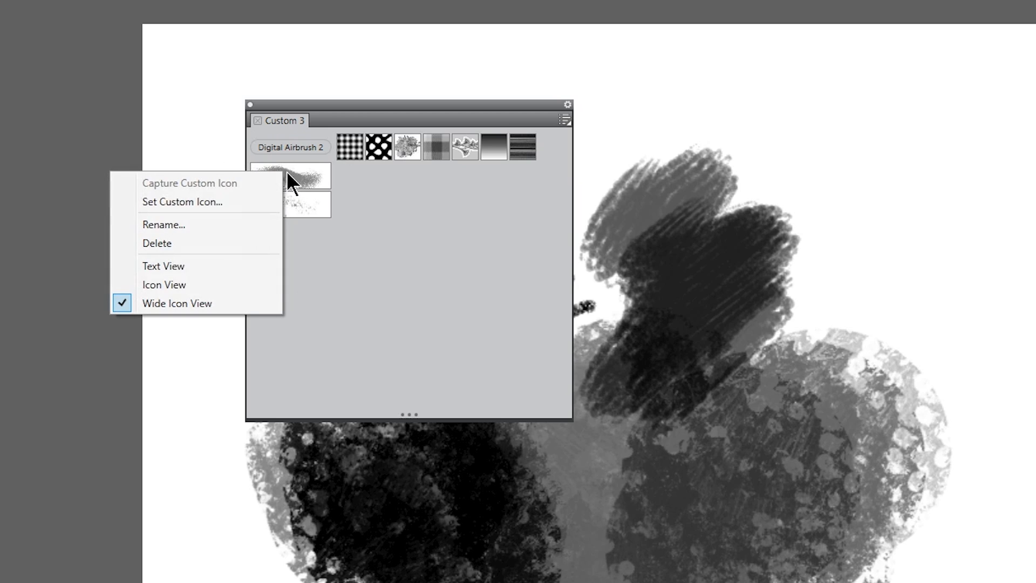
click(177, 284)
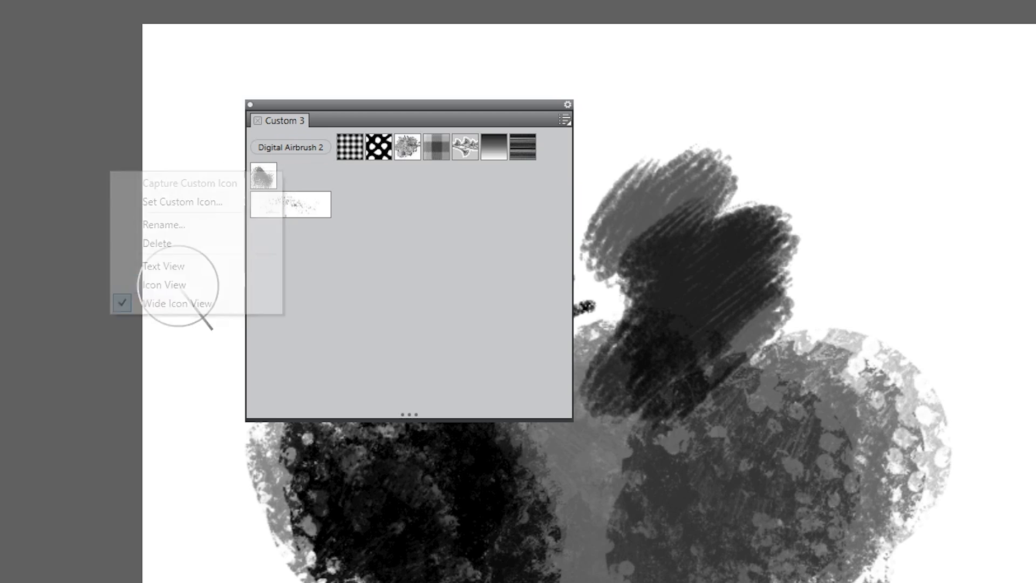
Set the PIXL image from the icons folder as the custom icon of the Pixel Spray item
right_click(264, 172)
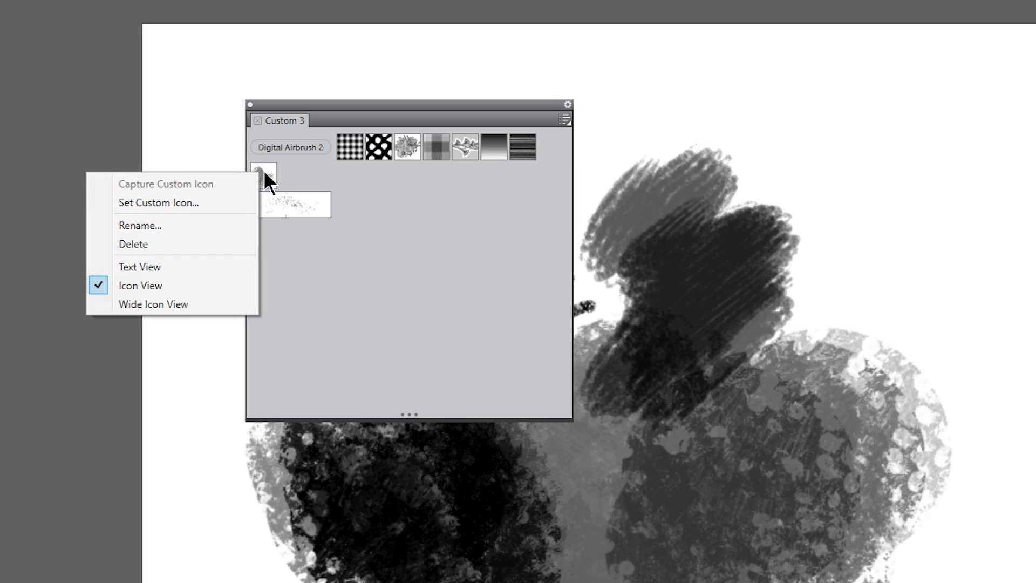
click(193, 204)
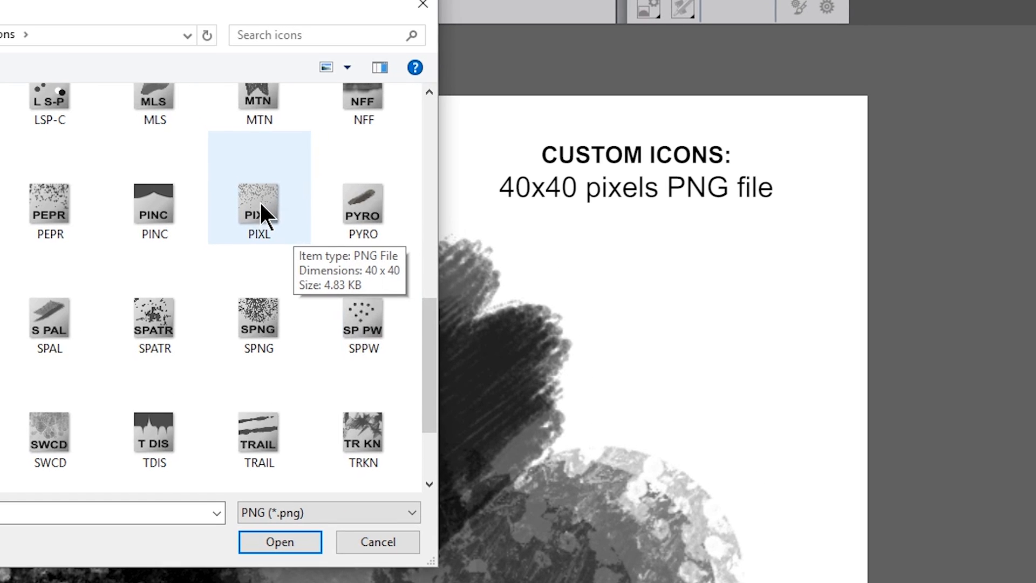
click(261, 208)
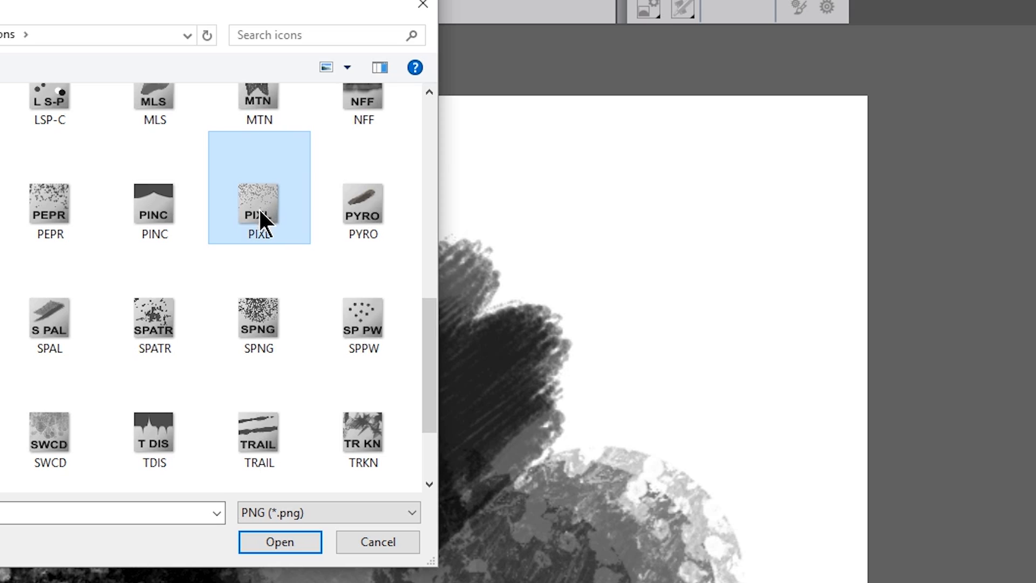
click(280, 541)
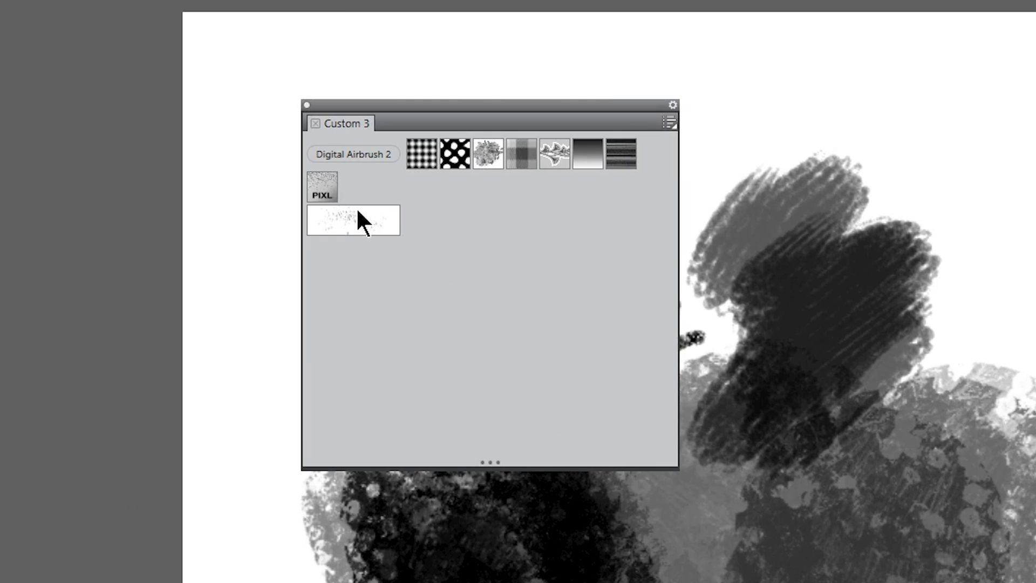
Set a custom icon image for the Digital Airbrush 2 item in the Custom 3 palette
right_click(345, 151)
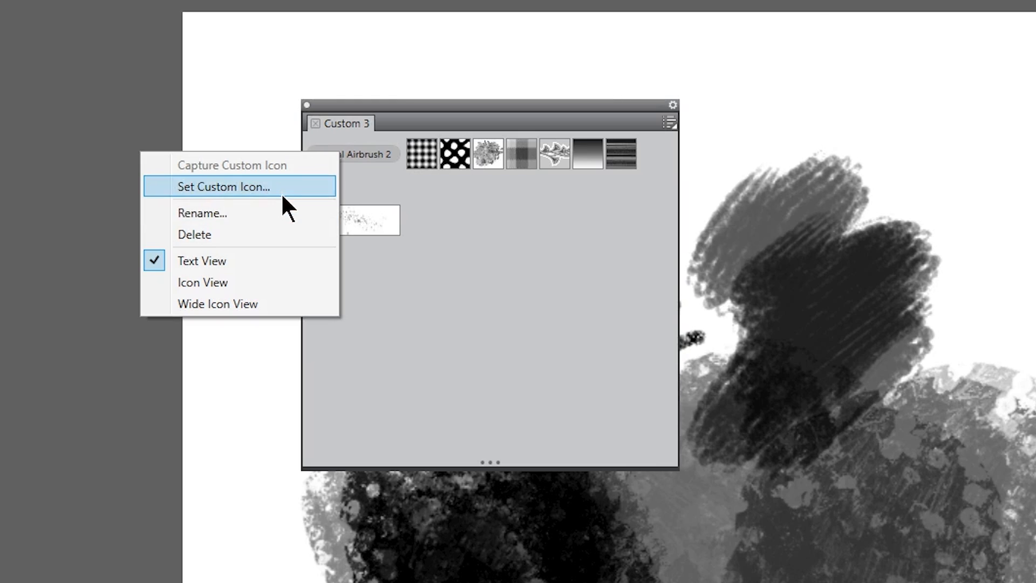
click(281, 186)
double_click(342, 92)
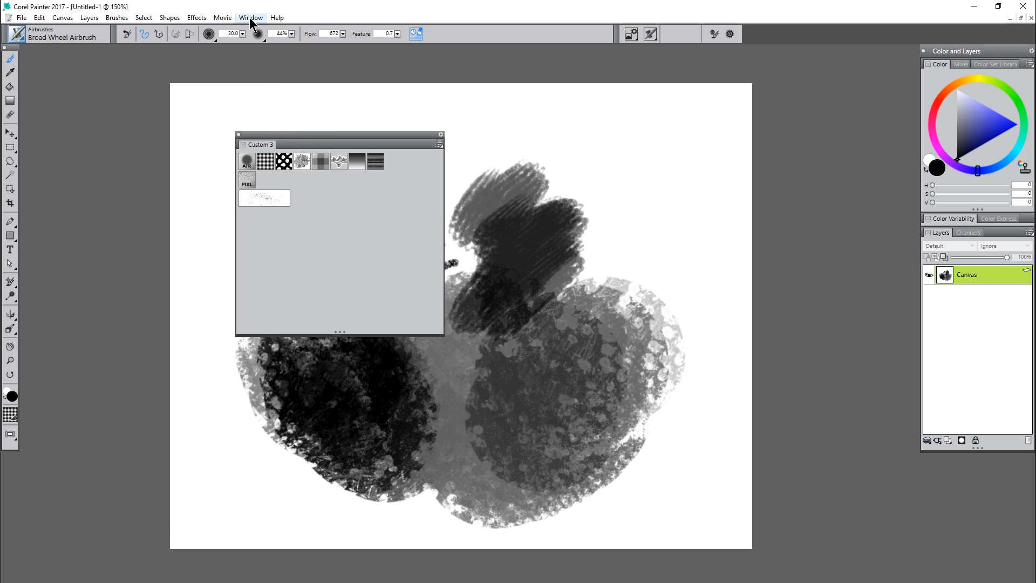
click(251, 18)
mouse_move(128, 22)
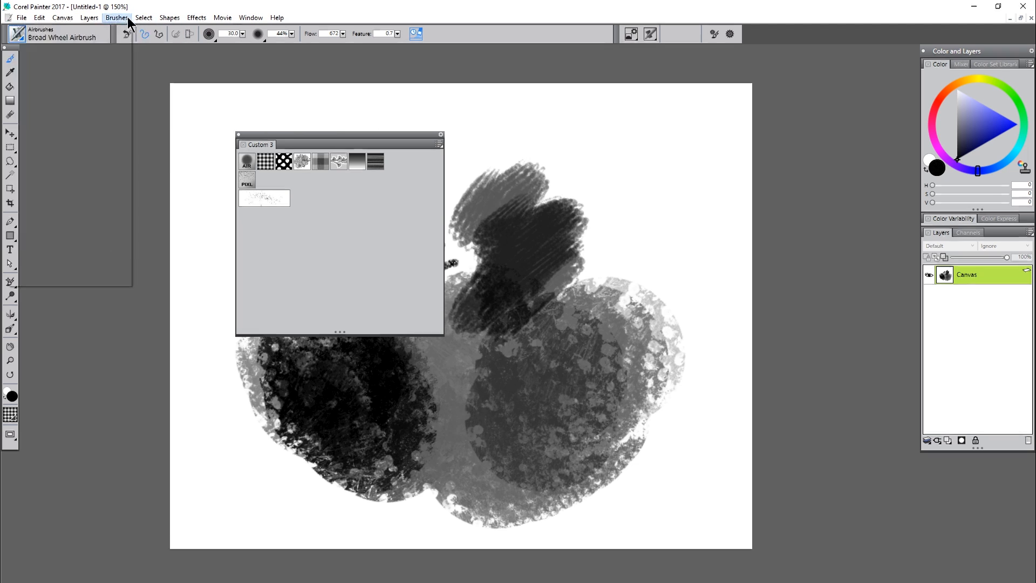
click(170, 12)
click(1030, 64)
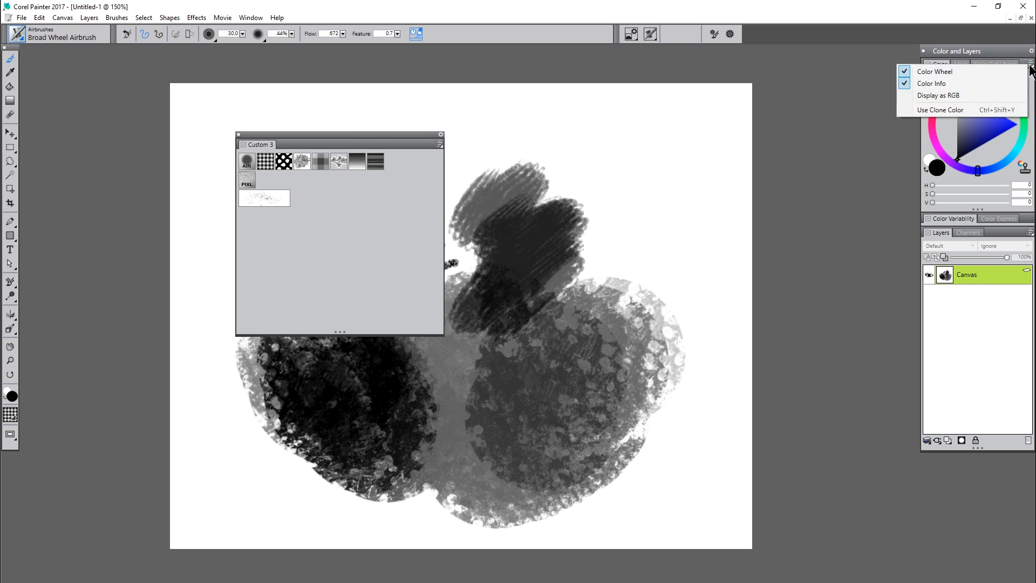
click(255, 18)
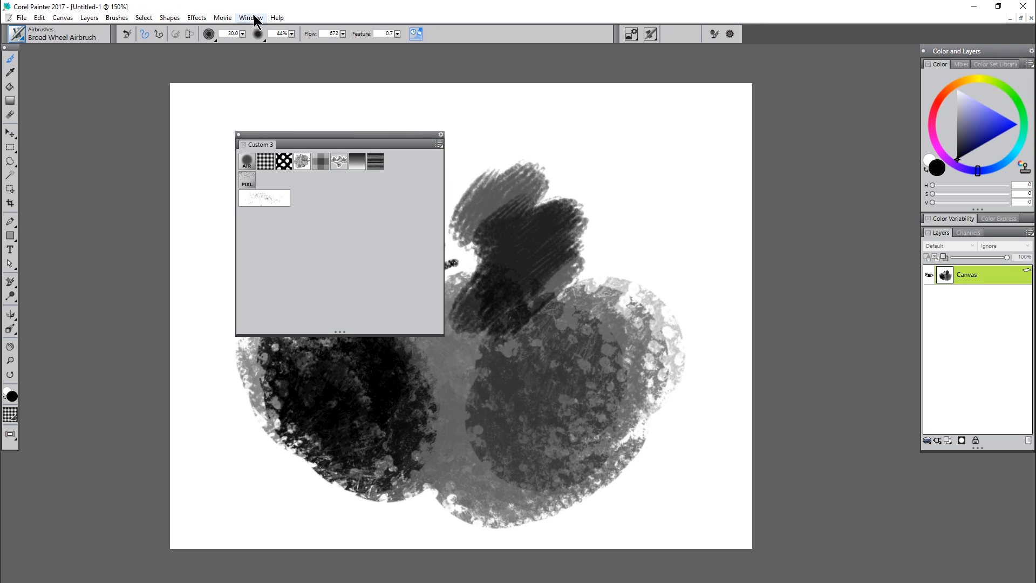
Start adding a command to a custom palette, choosing Custom 3 as the target palette
click(253, 18)
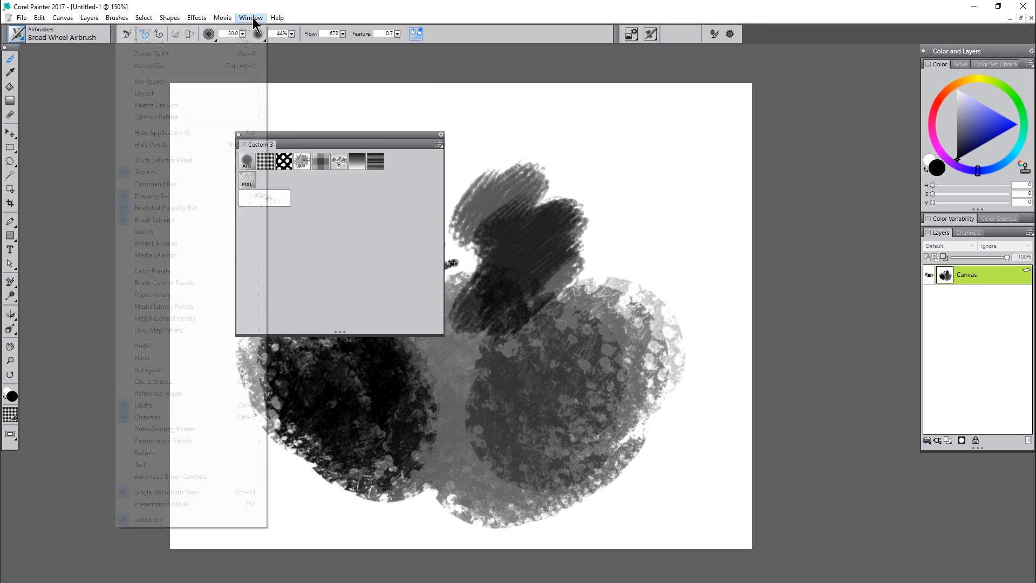
mouse_move(208, 120)
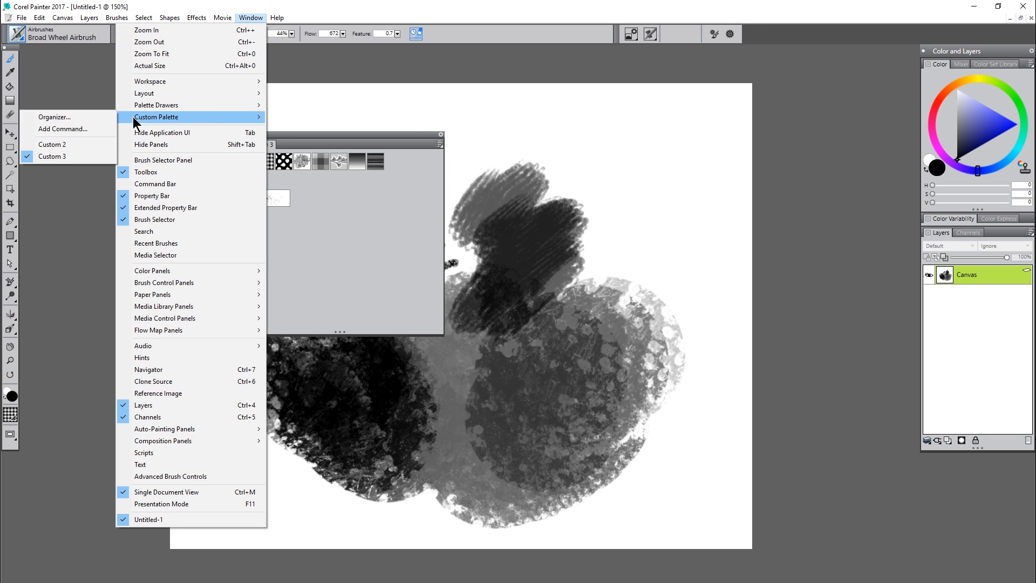
click(76, 132)
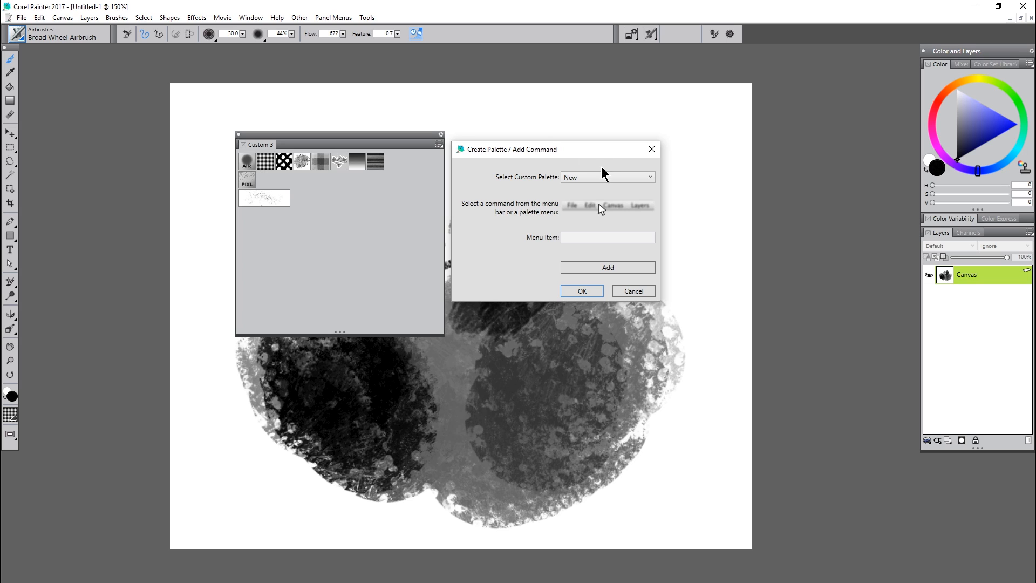
click(578, 180)
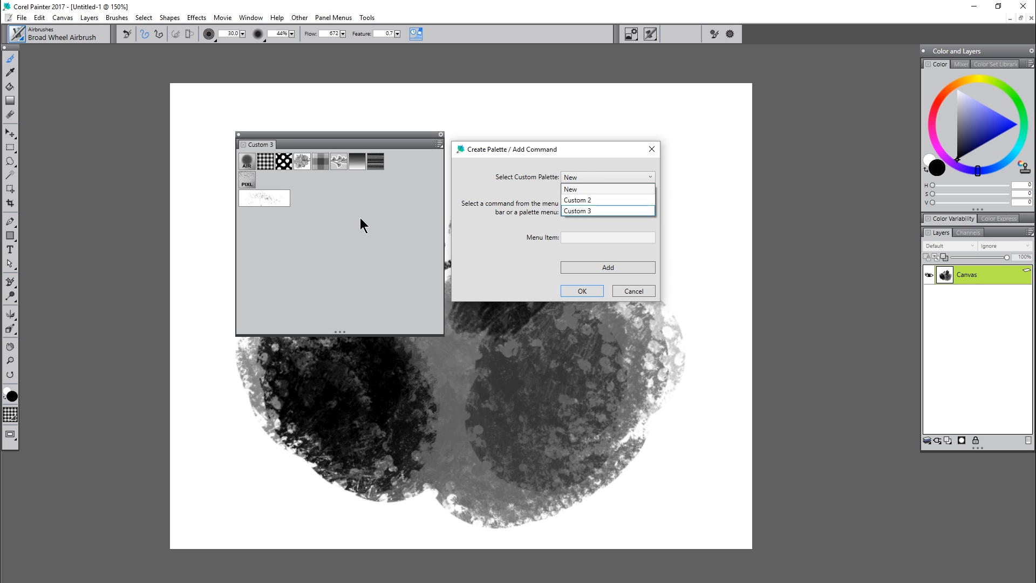
click(586, 211)
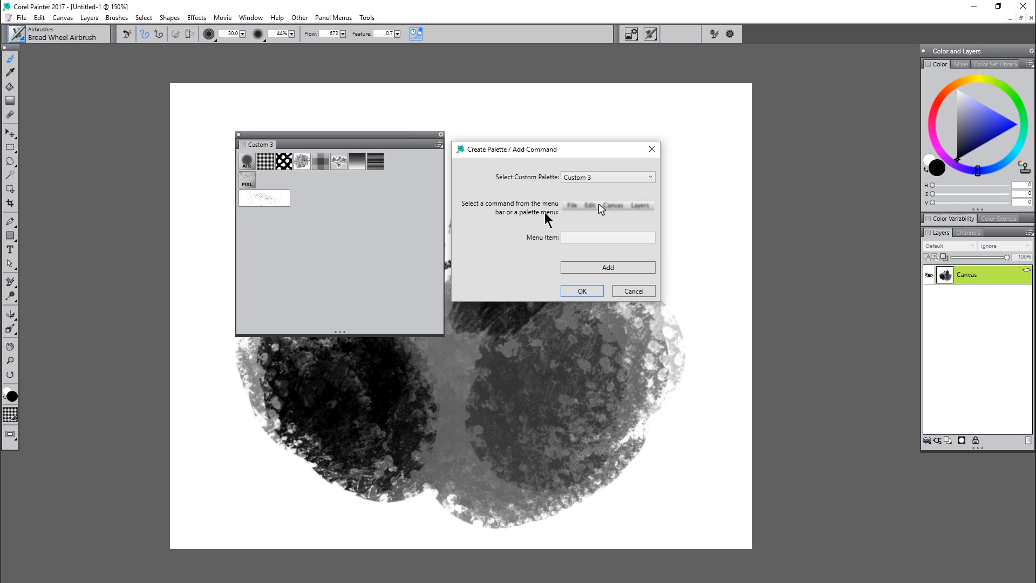
Add the Cut command to the Custom 3 palette
click(43, 19)
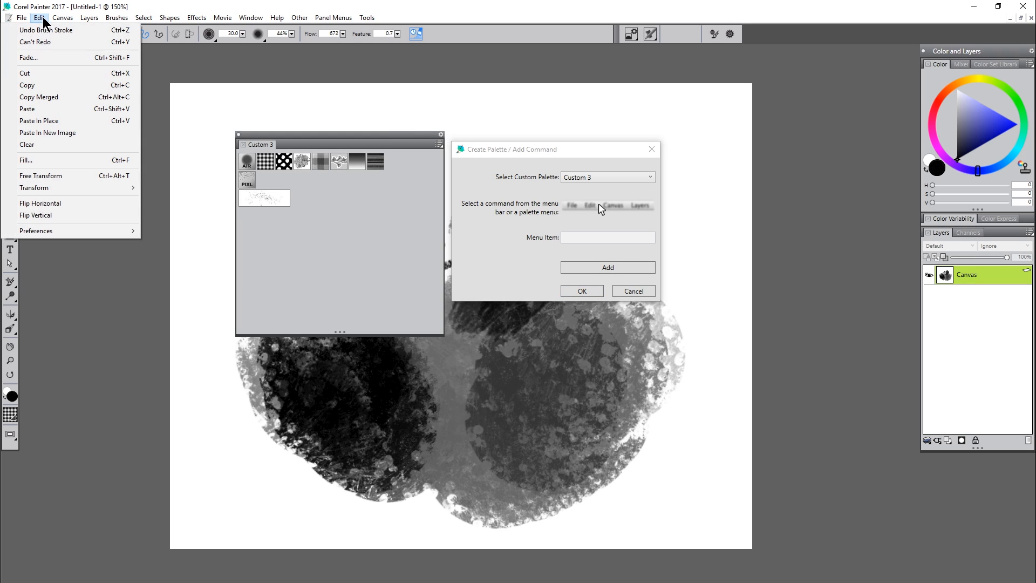
click(41, 74)
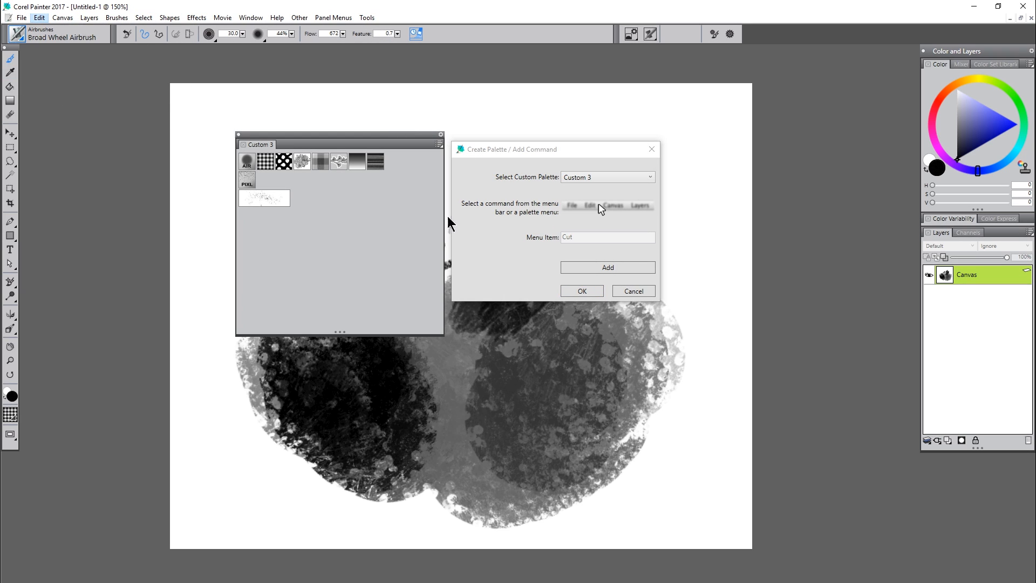
click(611, 269)
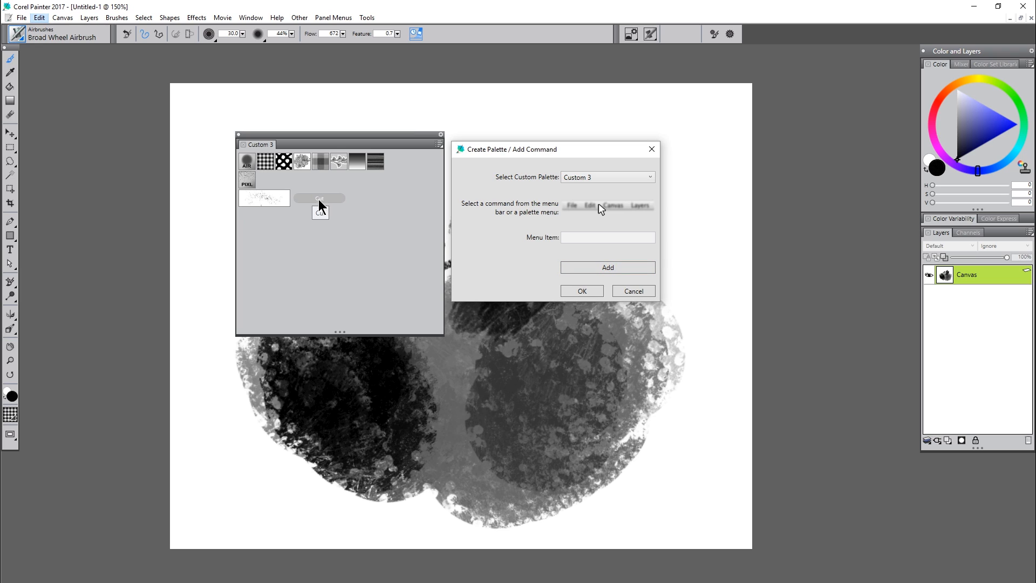
Add the Paste In Place command to the Custom 3 palette
click(40, 18)
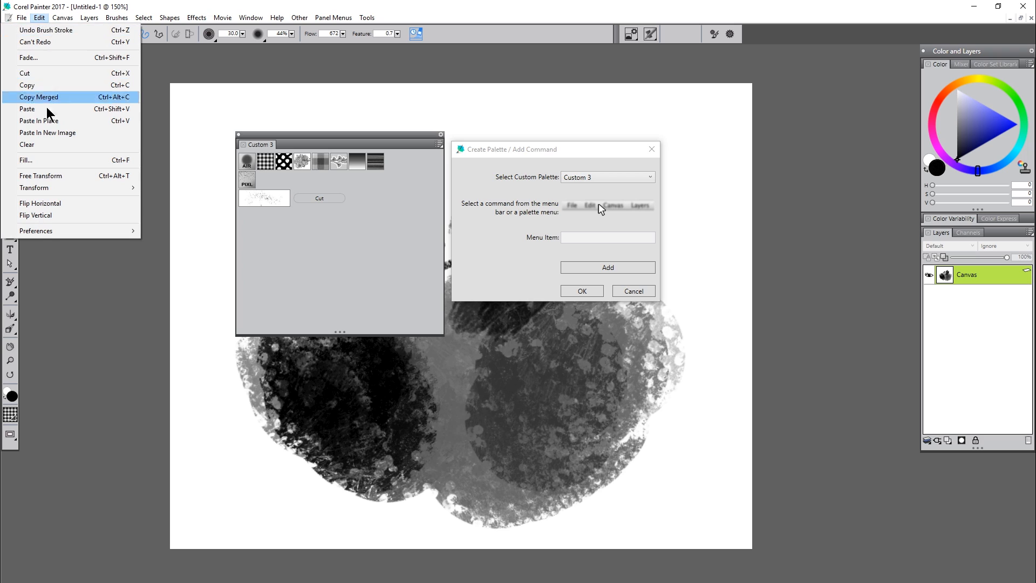
click(51, 122)
click(594, 270)
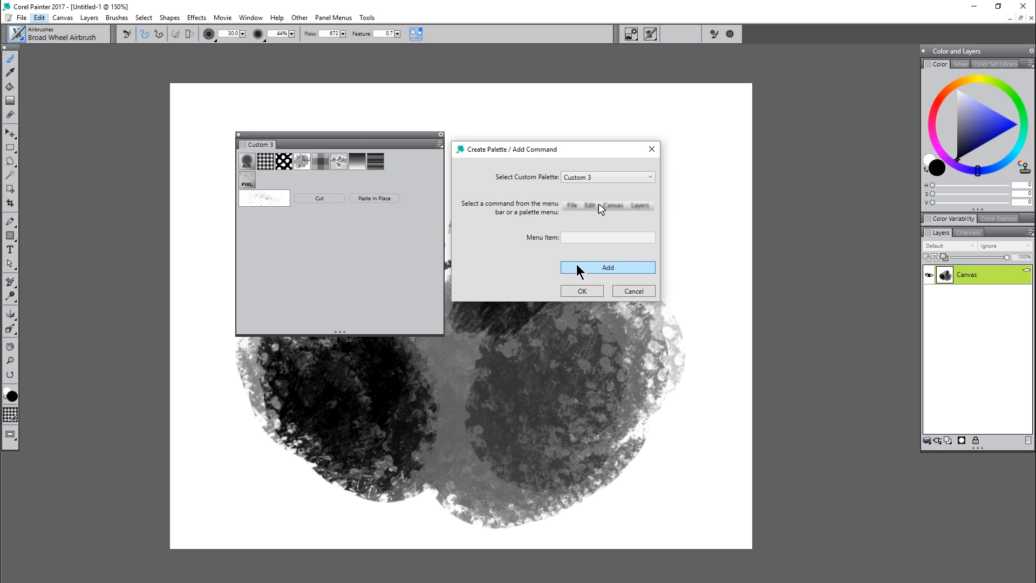
Add the Brush Palette's Save Variant command to the Custom 3 palette and arrange it in a row with Cut and Paste In Place
click(334, 18)
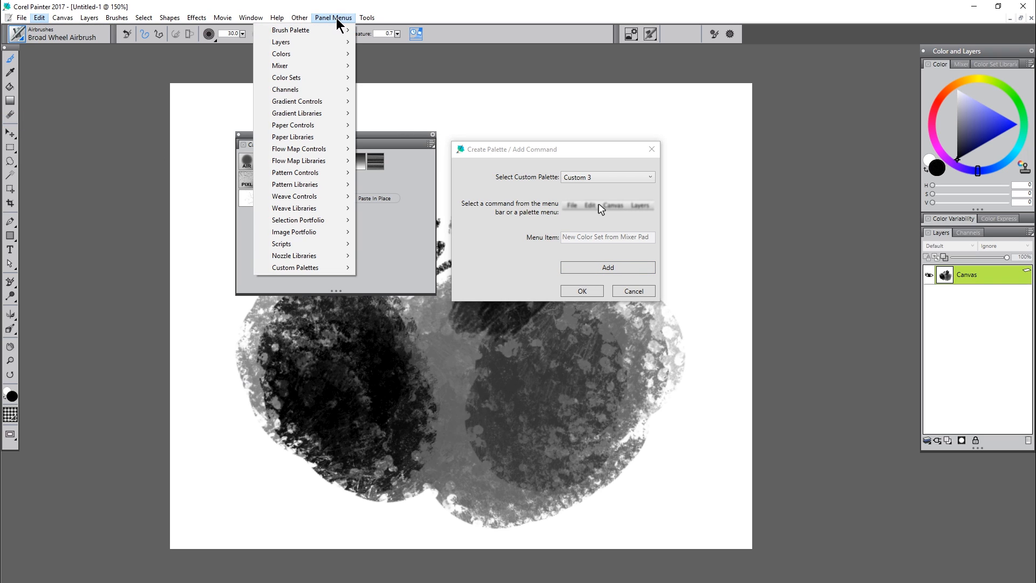
mouse_move(331, 31)
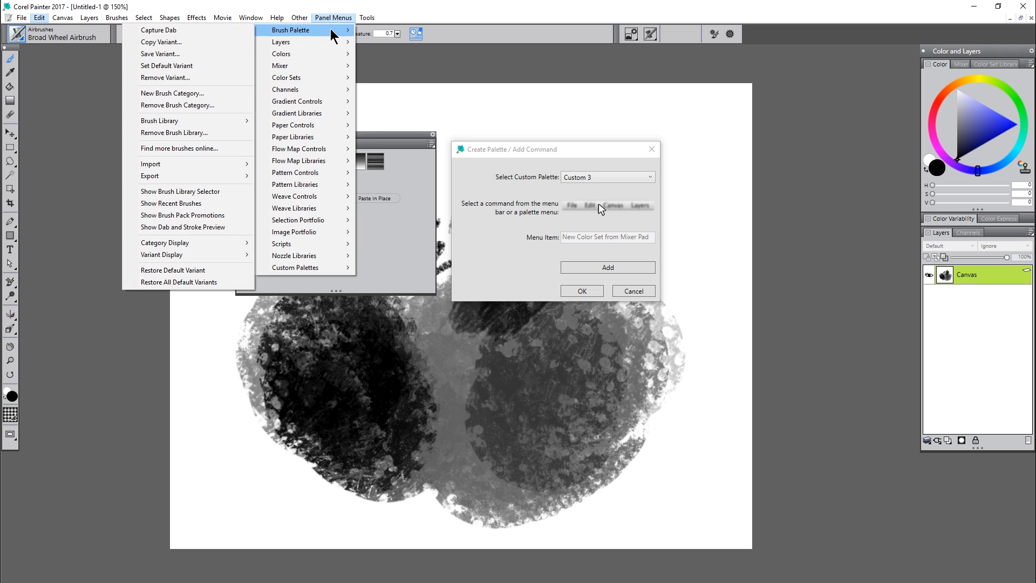
click(213, 54)
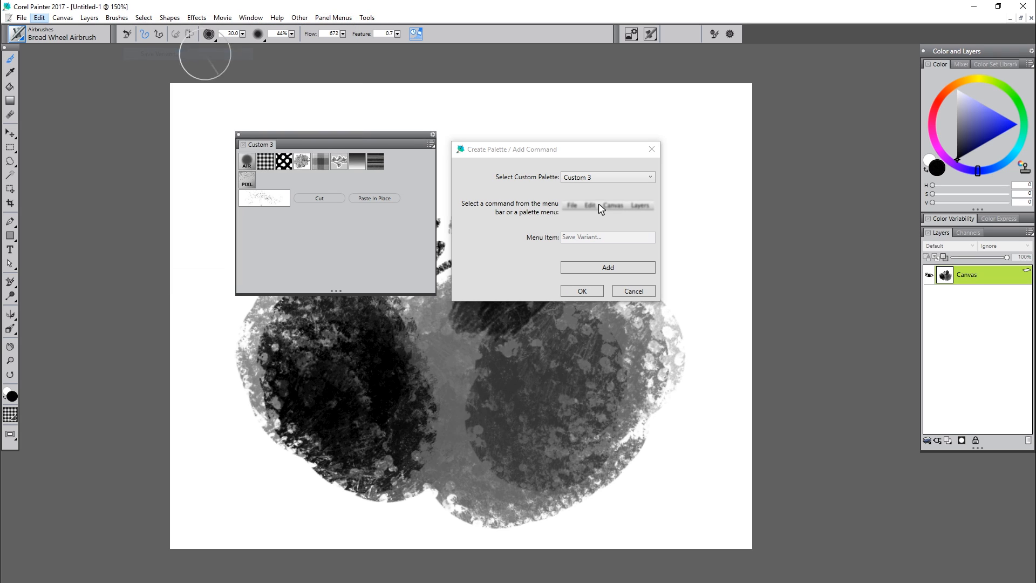
click(593, 273)
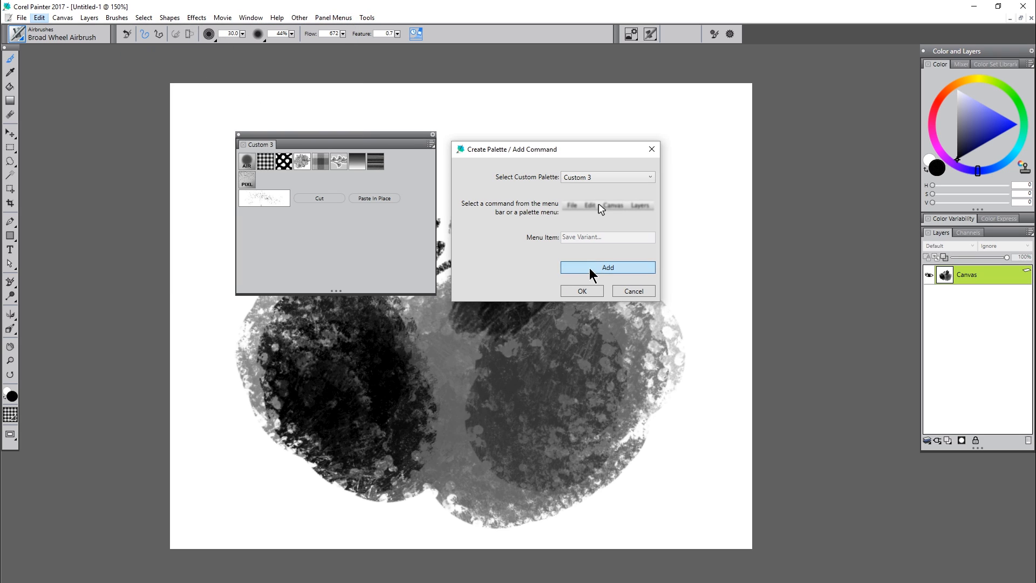
drag(419, 199, 251, 215)
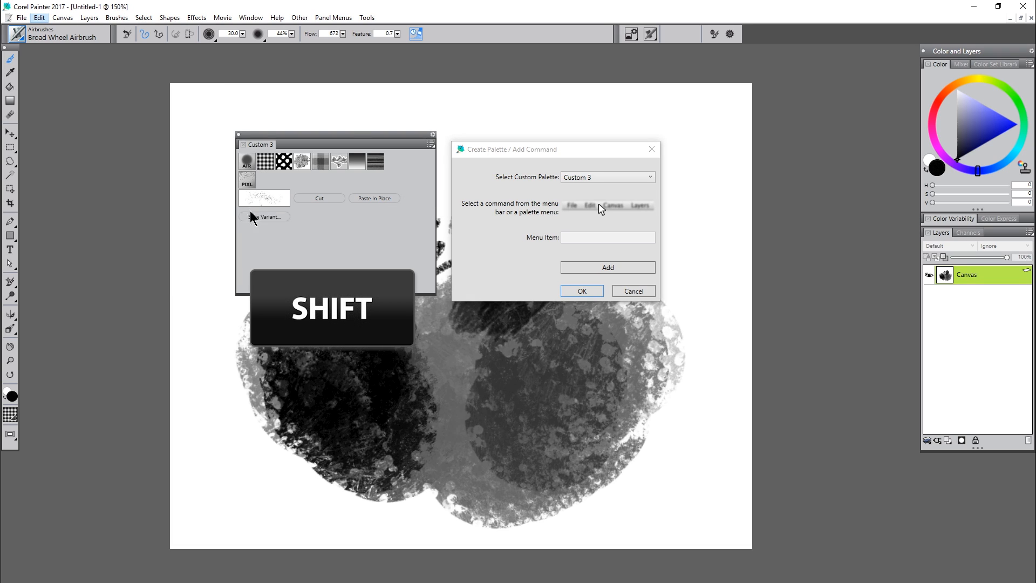
drag(305, 198, 353, 217)
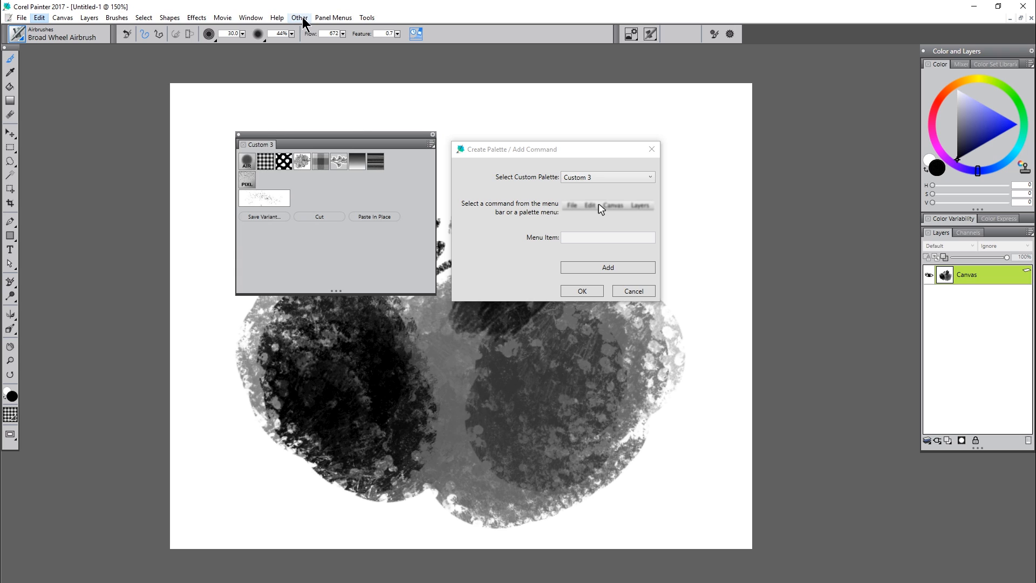
Add the Perspective Distortion command to the Custom 3 palette and place its button below Save Variant
click(300, 19)
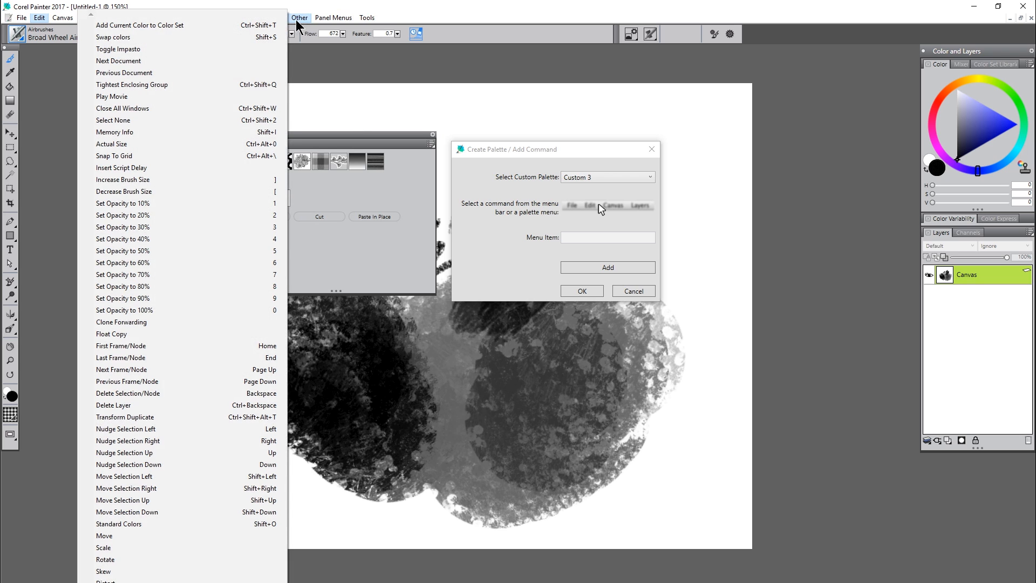
scroll(218, 563, down, 1)
click(204, 560)
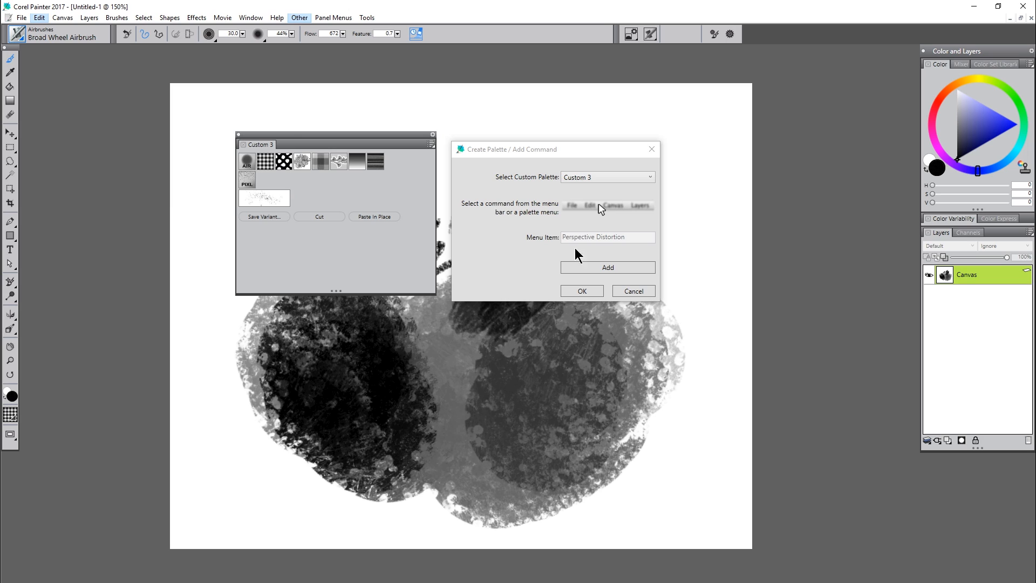
click(610, 269)
click(586, 290)
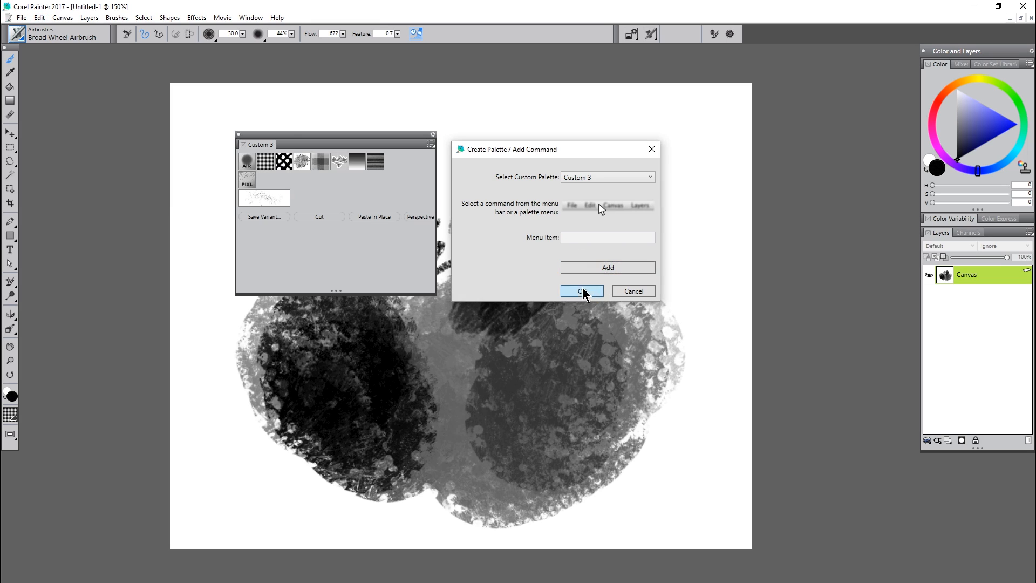
drag(352, 231, 265, 235)
Create a new layer and paint bright orange-red airbrush strokes on it over the dark shapes
click(949, 441)
click(942, 95)
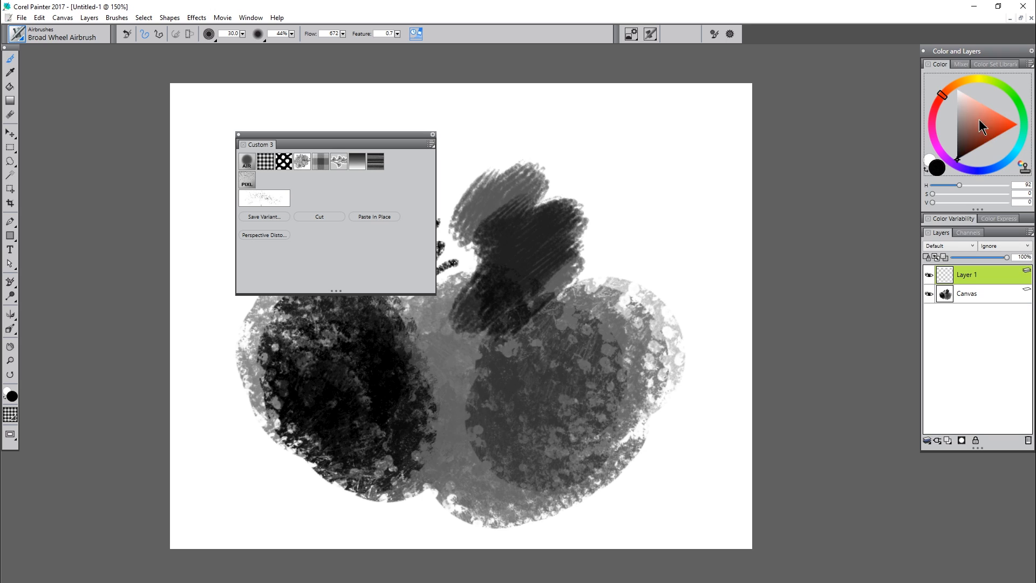
drag(979, 119, 1017, 124)
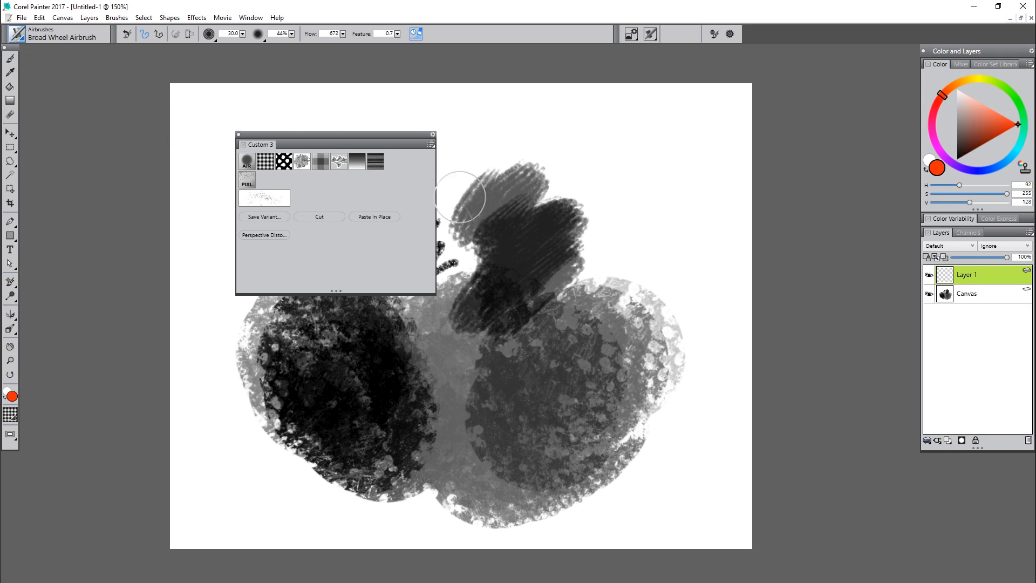
mouse_move(470, 210)
mouse_down()
mouse_move(537, 345)
mouse_move(584, 192)
mouse_move(517, 350)
mouse_move(546, 376)
mouse_move(574, 367)
mouse_up()
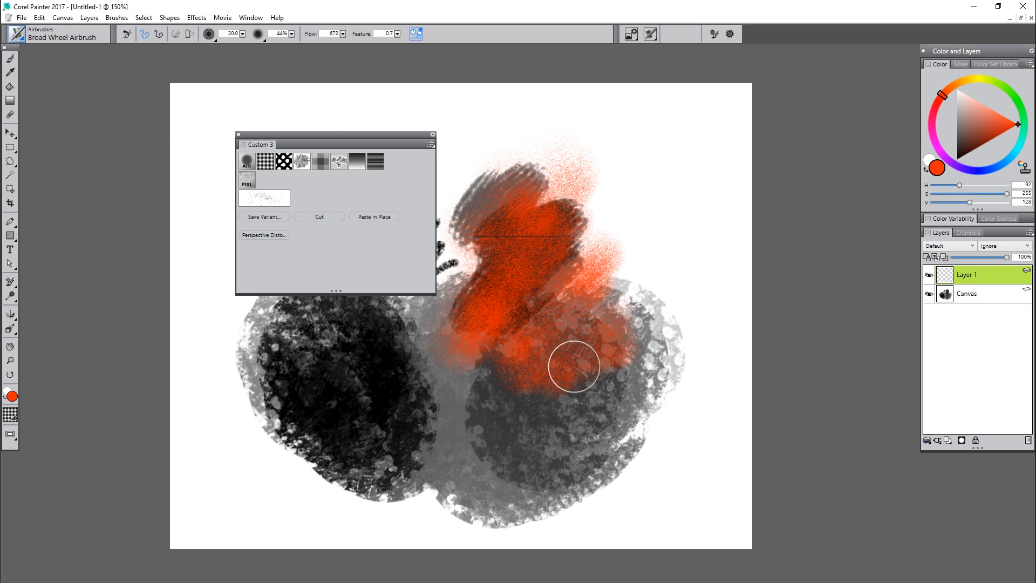
Distort the orange-red paint layer inward at its upper-right corner using the palette's Perspective Distortion command
click(266, 236)
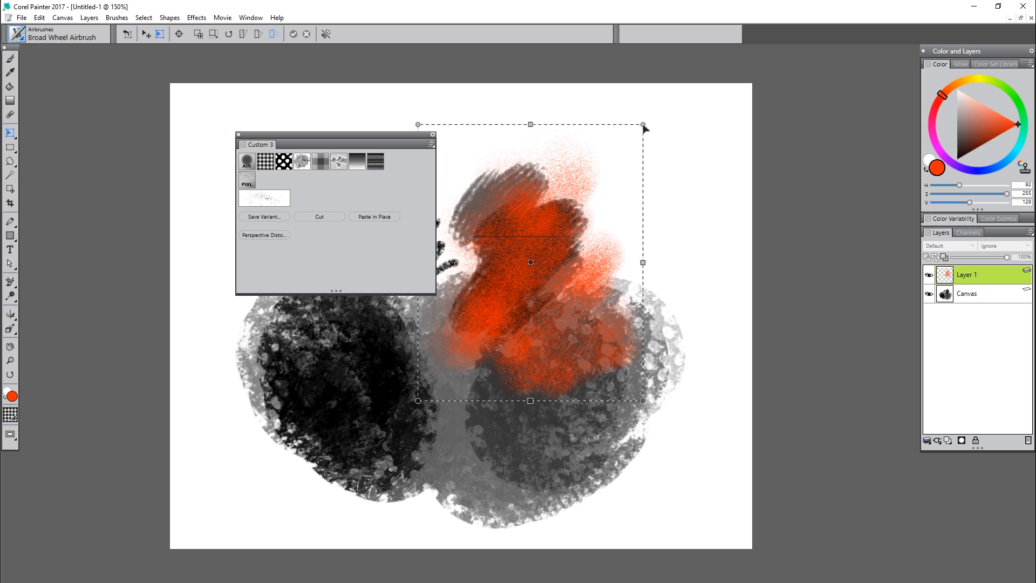
mouse_move(644, 127)
mouse_down()
mouse_move(547, 129)
mouse_move(625, 164)
mouse_move(740, 139)
mouse_move(610, 205)
mouse_move(543, 162)
mouse_move(574, 248)
mouse_move(632, 238)
mouse_move(572, 238)
mouse_up()
key(Escape)
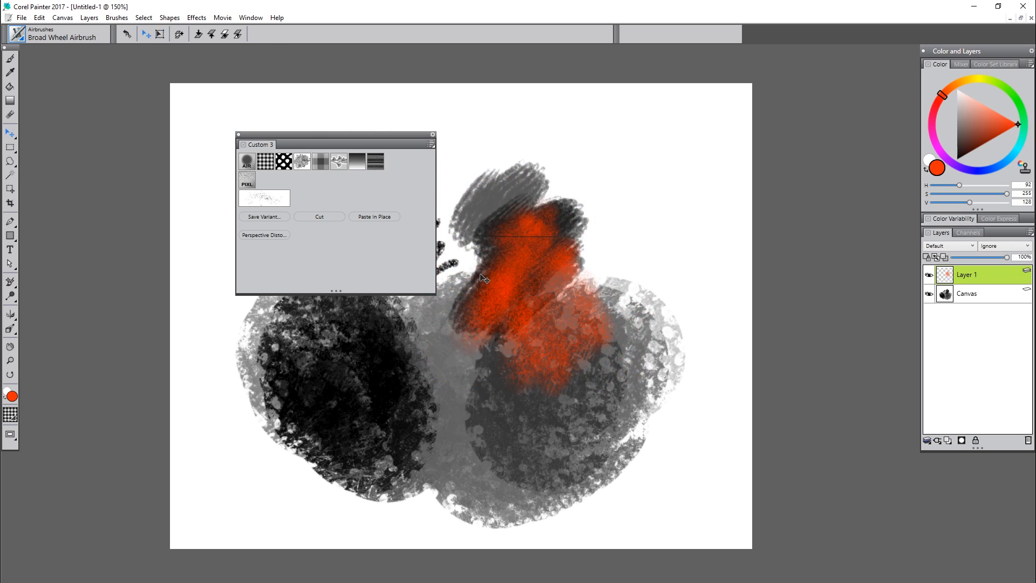
Try large icons in an enlarged Custom 3 palette, and switch back to small icons
click(431, 149)
click(407, 163)
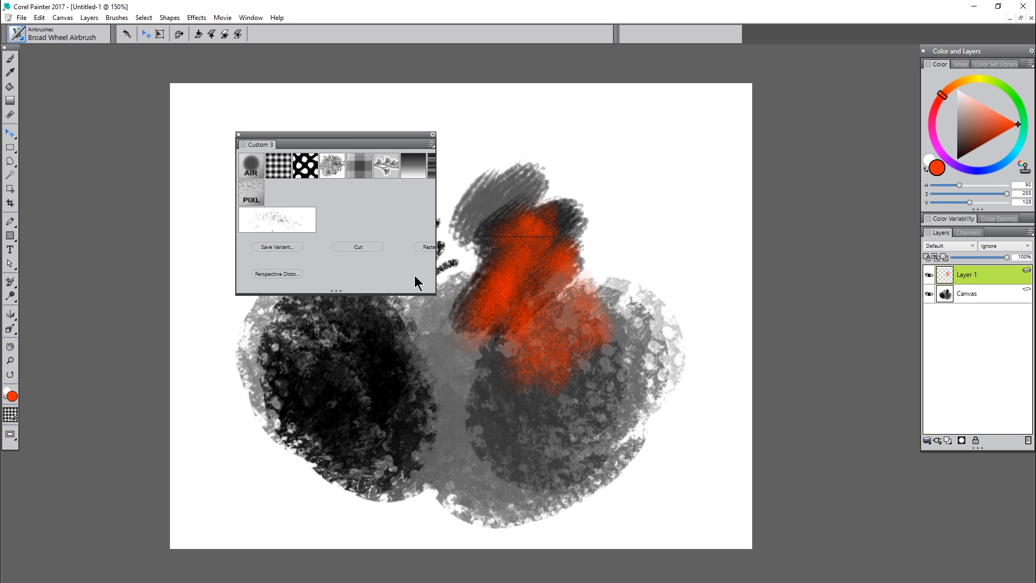
drag(435, 293, 493, 322)
click(490, 145)
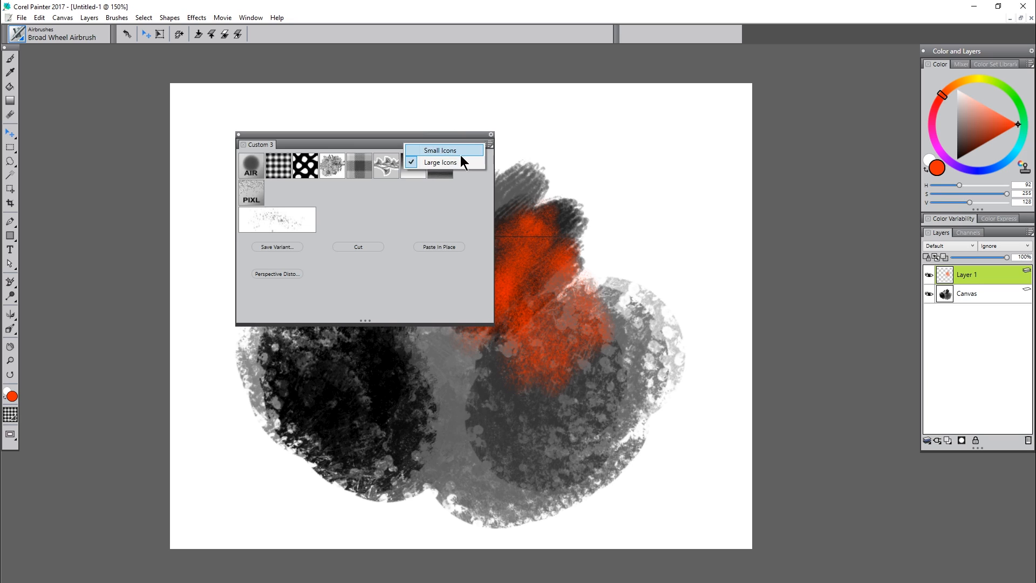
click(461, 153)
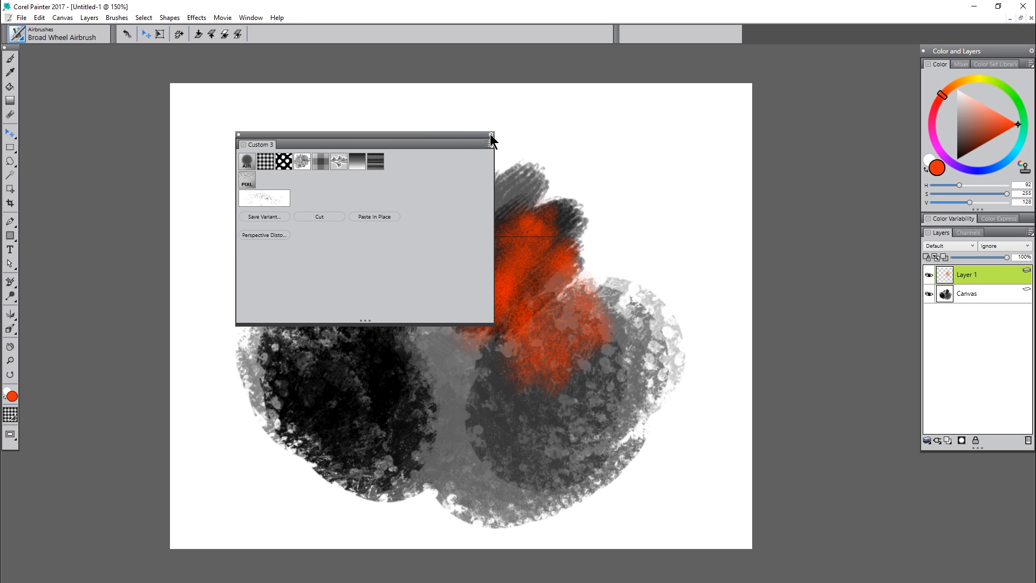
Turn the Custom 3 palette into a palette drawer, and collapse and expand it
click(490, 135)
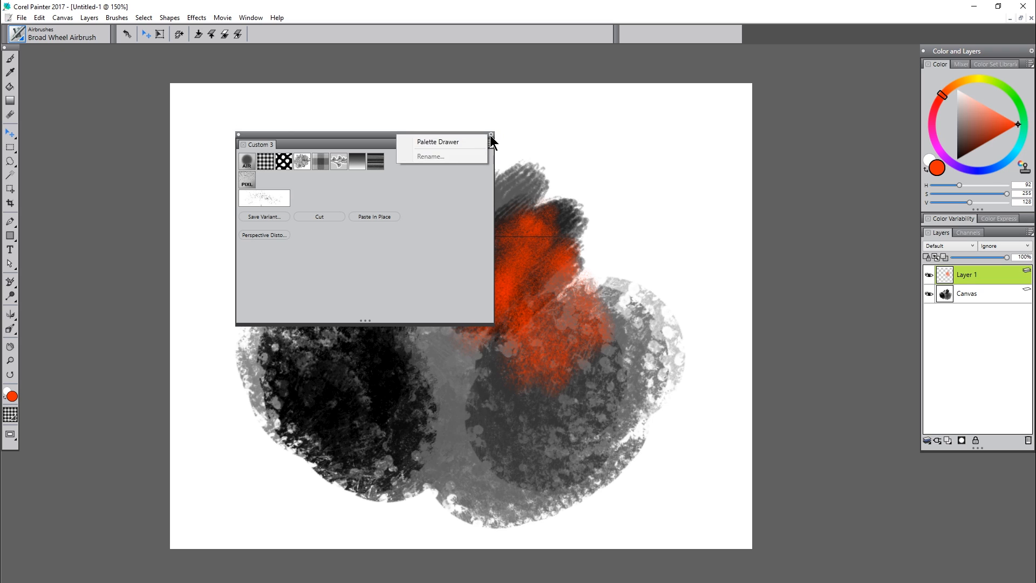
click(477, 141)
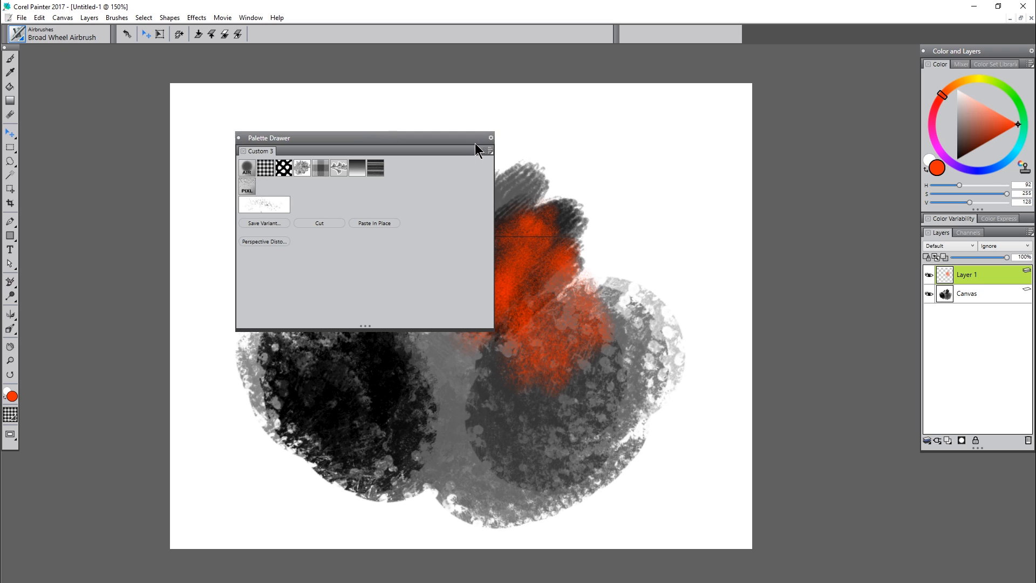
click(371, 138)
click(373, 138)
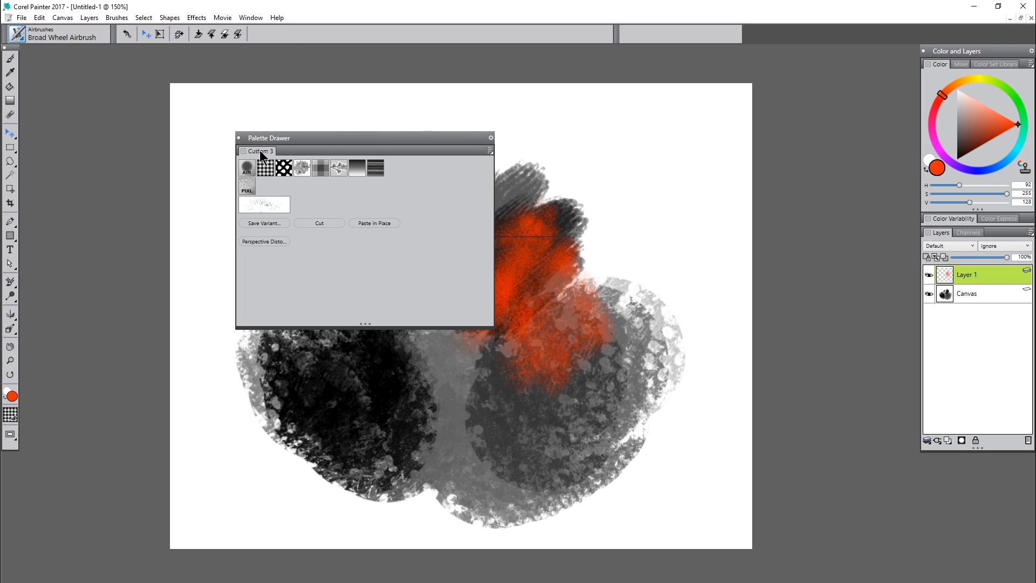
Delete the Custom 2 palette in the Custom Palette Organizer
click(251, 17)
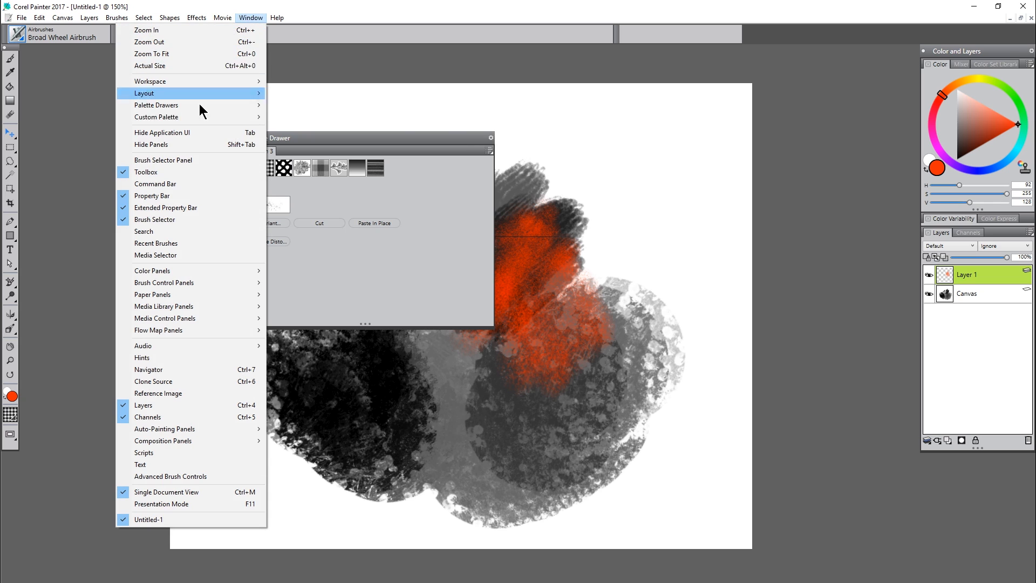
mouse_move(197, 119)
click(97, 118)
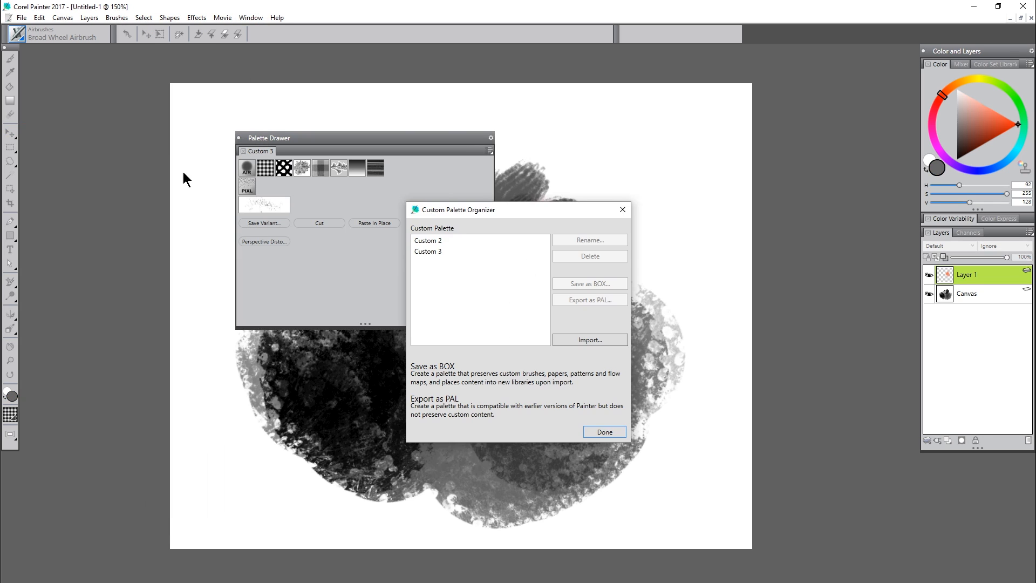
drag(471, 209, 573, 131)
click(527, 163)
click(690, 179)
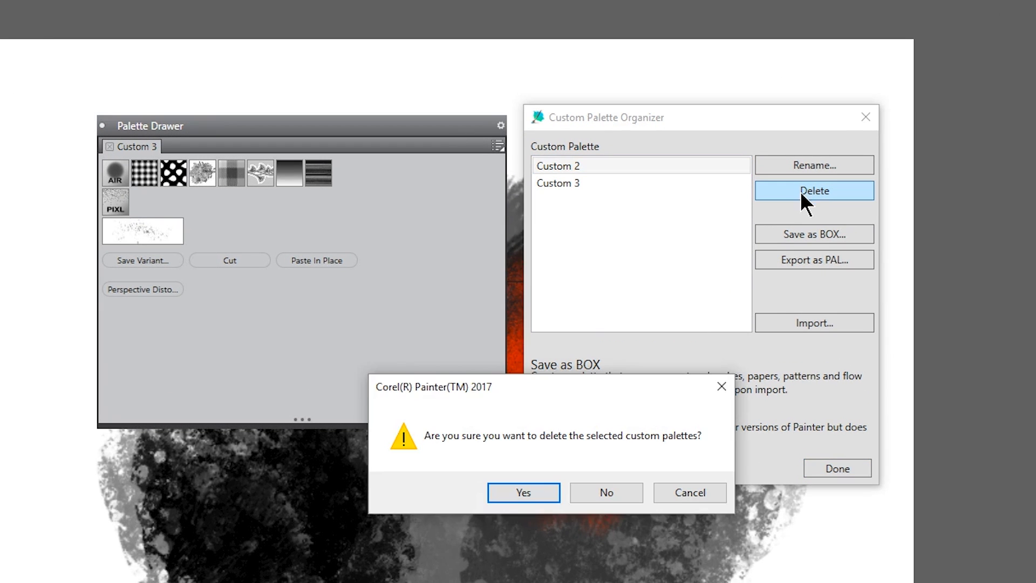
click(543, 486)
Rename the Custom 3 palette with the owner's first name in possessive form followed by "Tools"
click(604, 168)
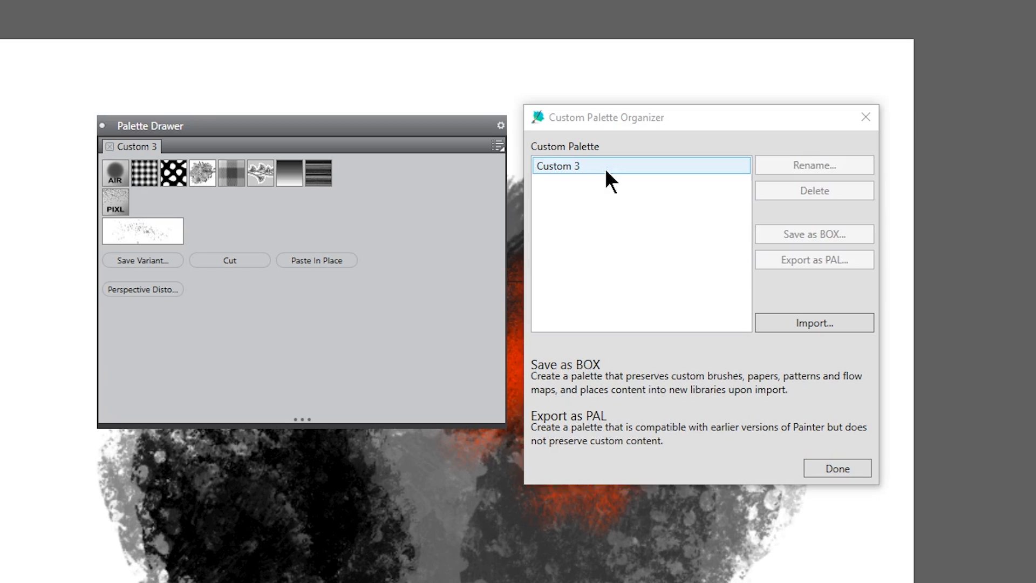
click(796, 163)
text(Aaron's Tools)
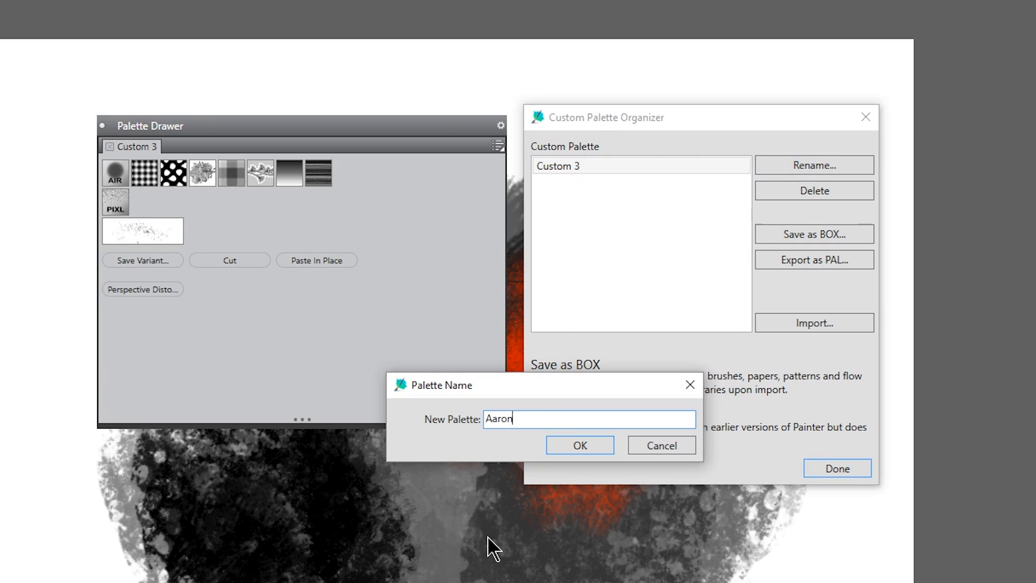
click(579, 447)
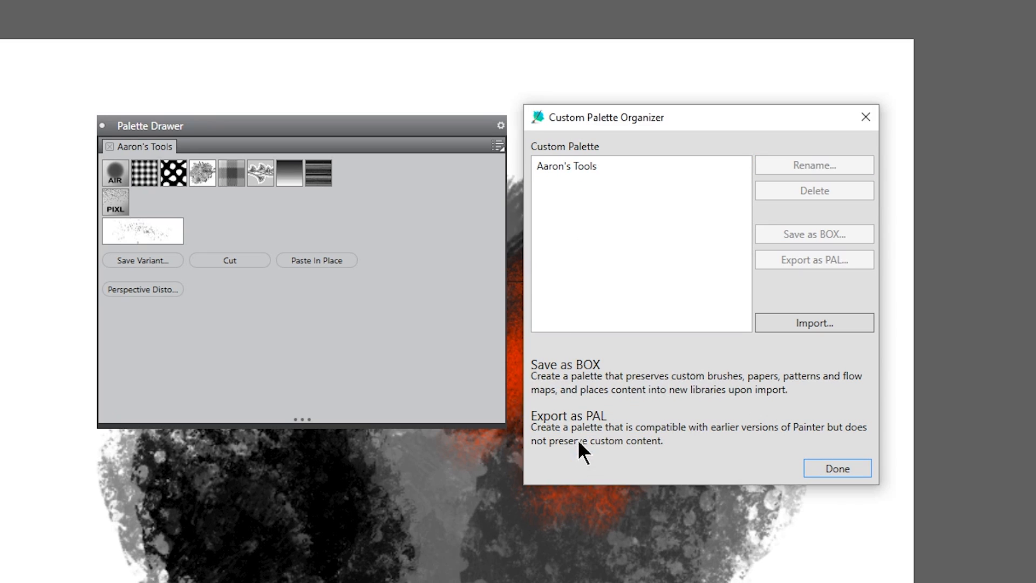
Start saving the renamed palette as a Painter Custom Toolbox (BOX) file, and cancel
click(581, 167)
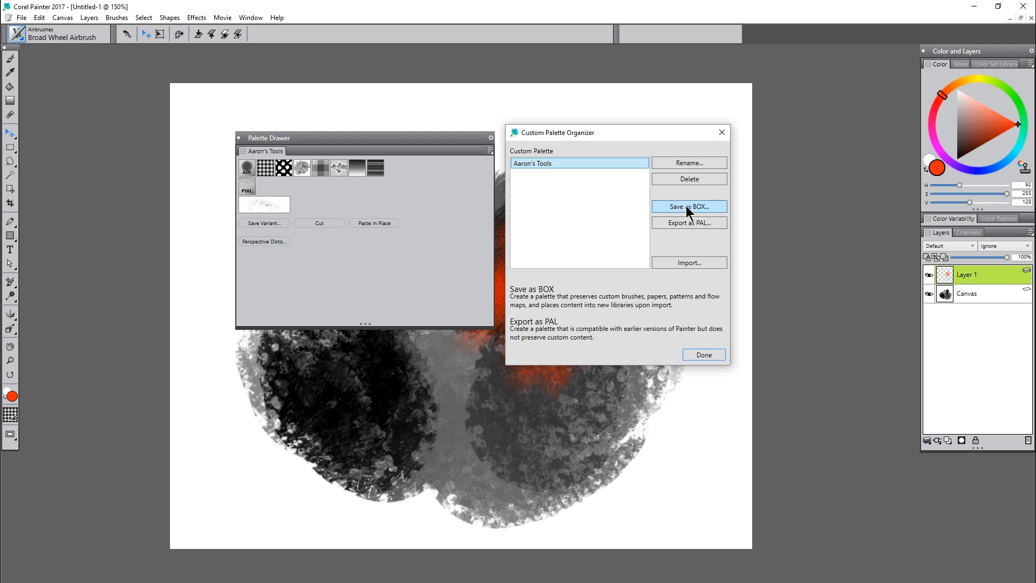
click(689, 207)
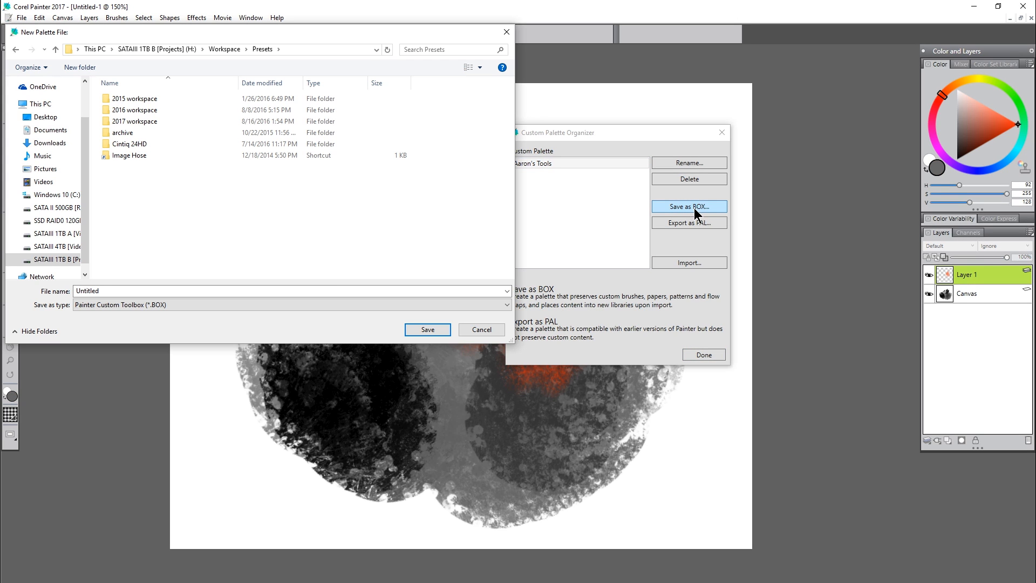
key(Escape)
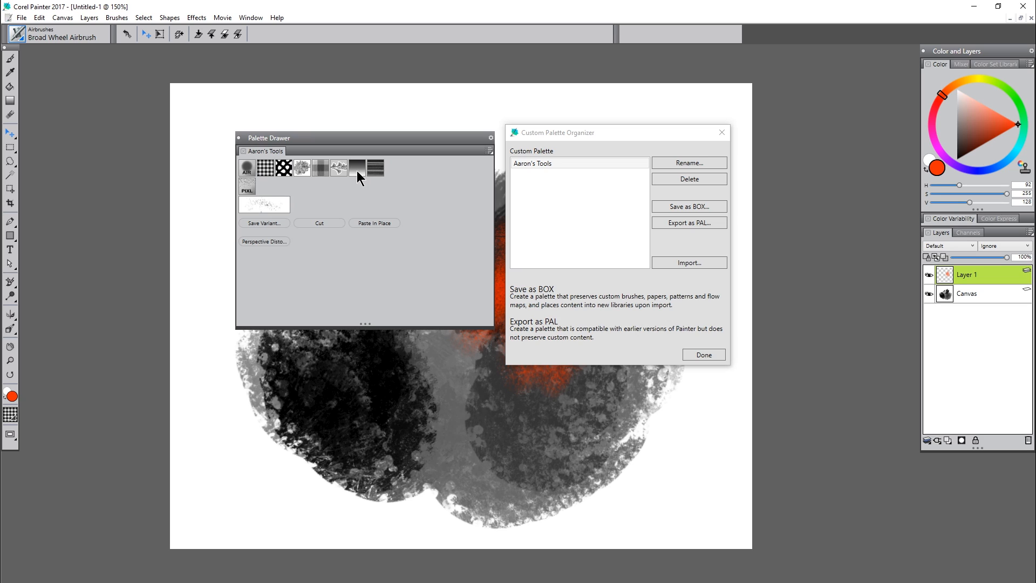
Close the Custom Palette Organizer and rename the palette drawer as Custom Palettes
click(566, 131)
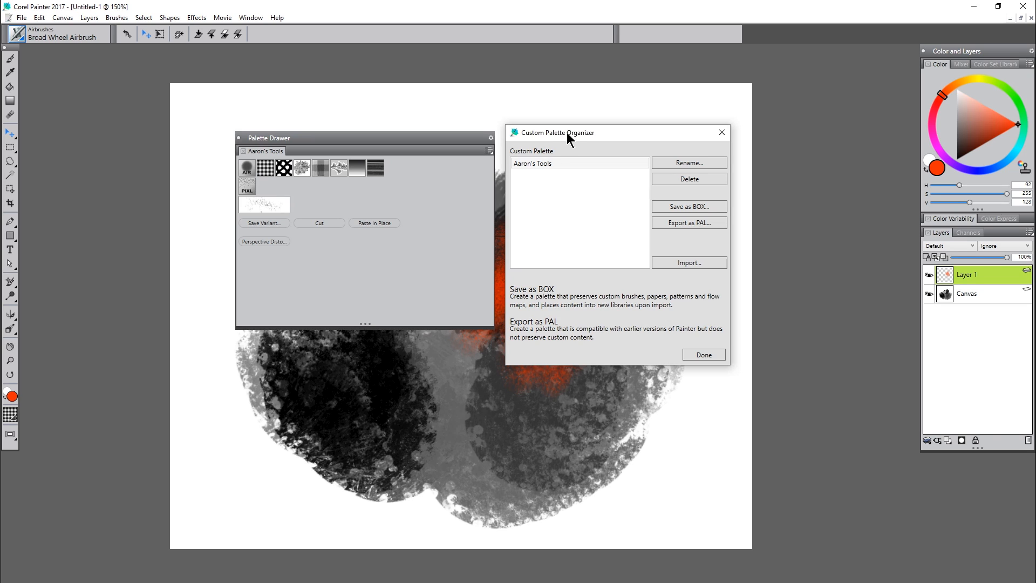
click(704, 354)
click(491, 138)
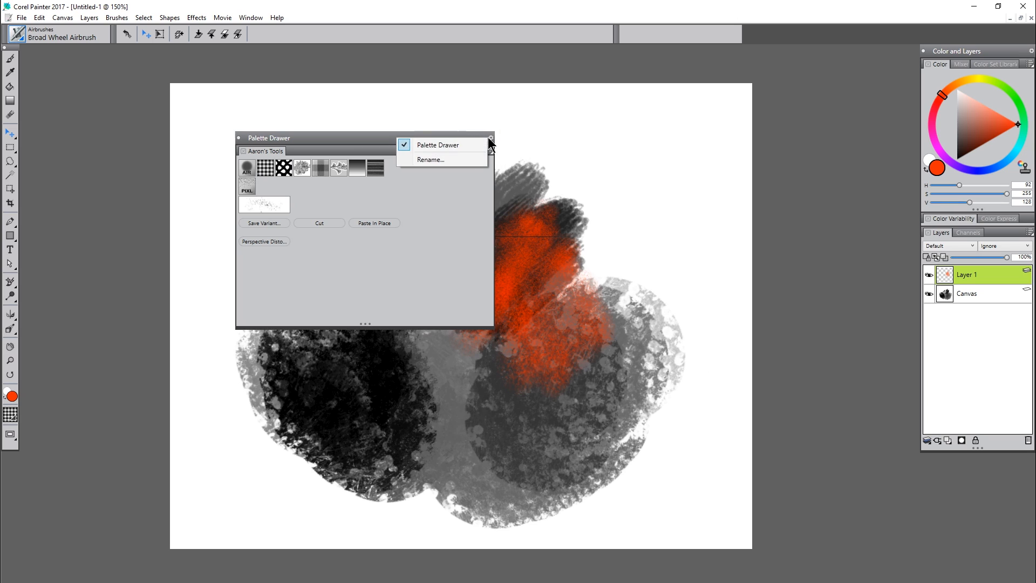
click(454, 161)
key(BackSpace)
key(BackSpace)
key(BackSpace)
key(BackSpace)
key(BackSpace)
key(BackSpace)
key(BackSpace)
key(BackSpace)
key(BackSpace)
key(BackSpace)
key(BackSpace)
key(BackSpace)
key(BackSpace)
text(Cus)
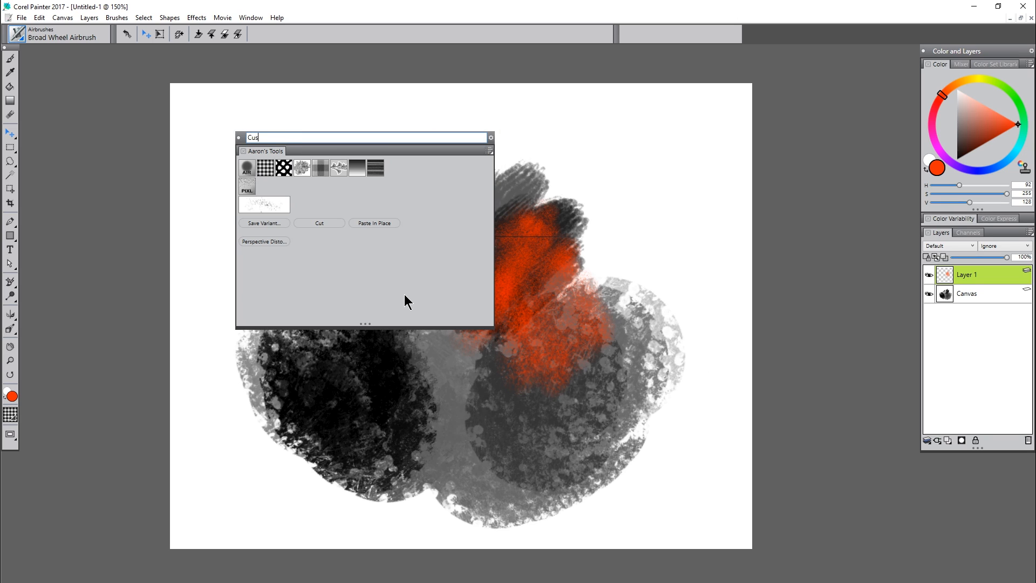
text(tom Palettes)
key(Return)
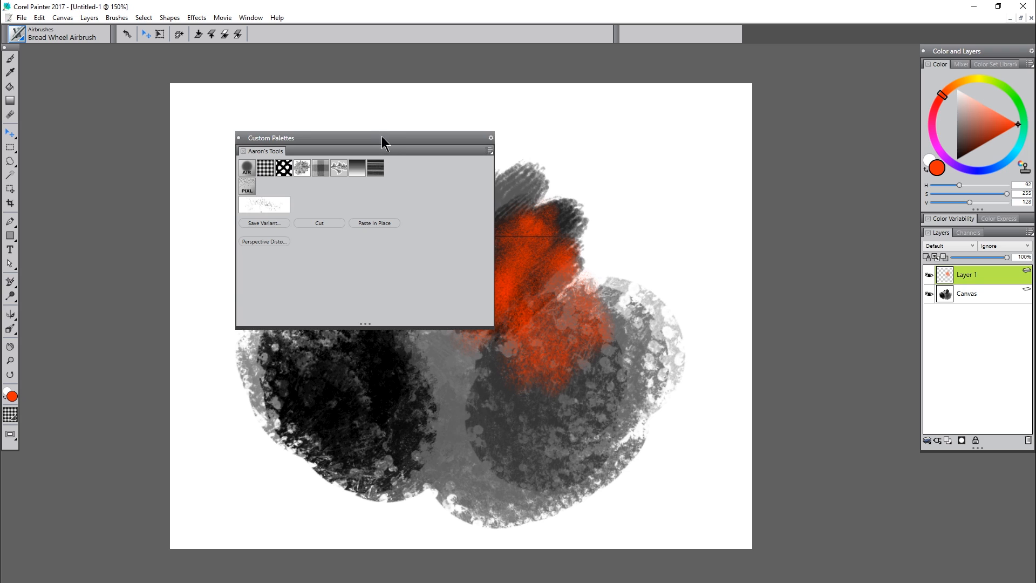
Move the Custom Palettes drawer next to the toolbox and shrink its height and width to fit its contents
mouse_move(381, 136)
mouse_down()
mouse_move(333, 97)
mouse_move(219, 79)
mouse_move(176, 56)
mouse_up()
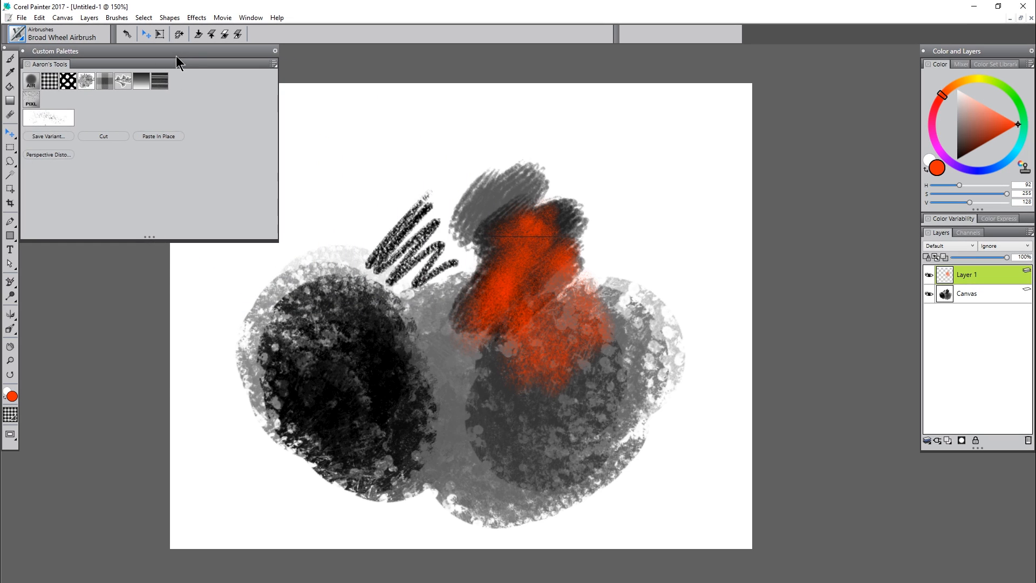
drag(148, 236, 224, 162)
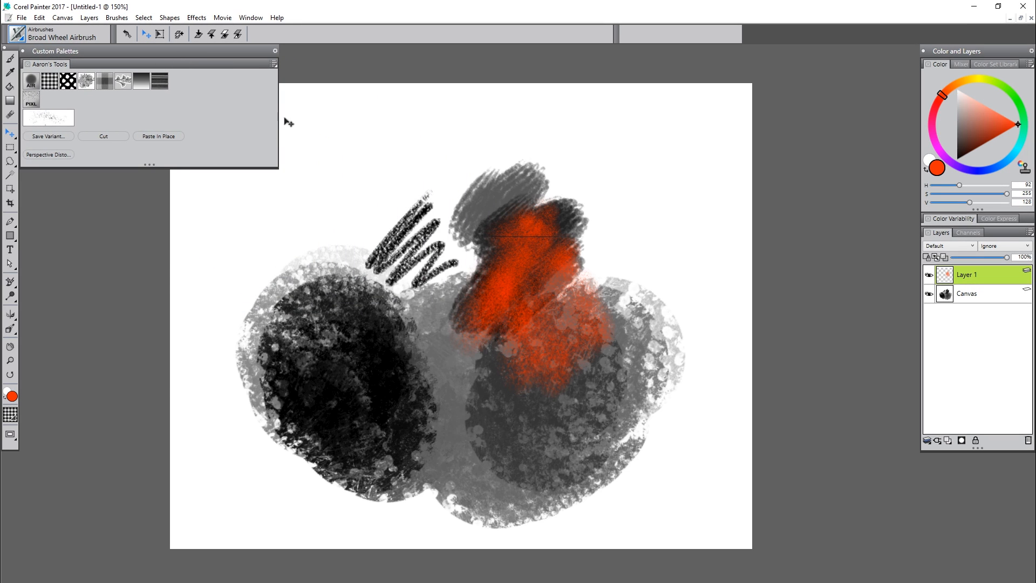
drag(278, 123, 193, 126)
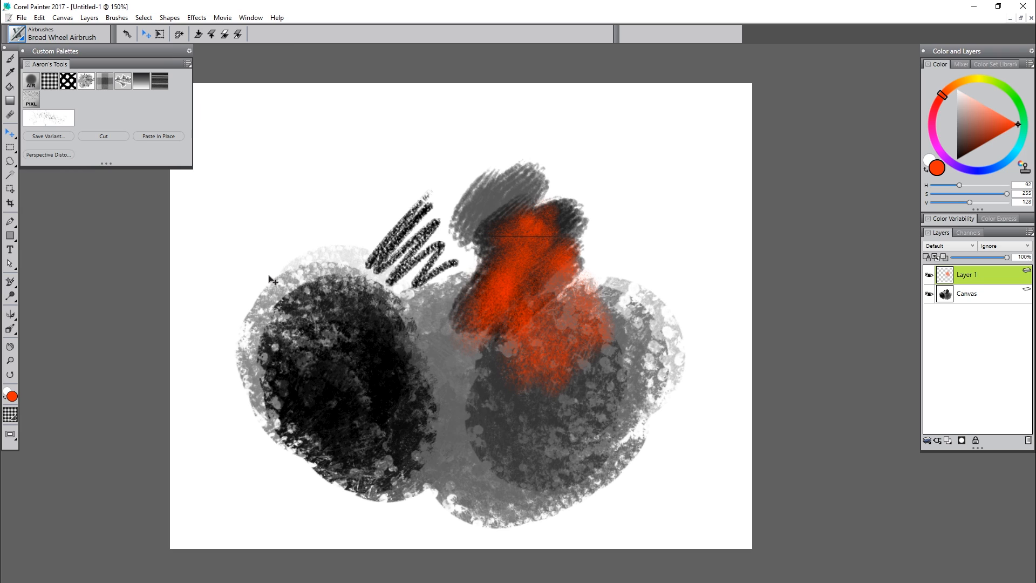
Close the renamed tools palette and reopen it from the list of custom palettes
click(27, 63)
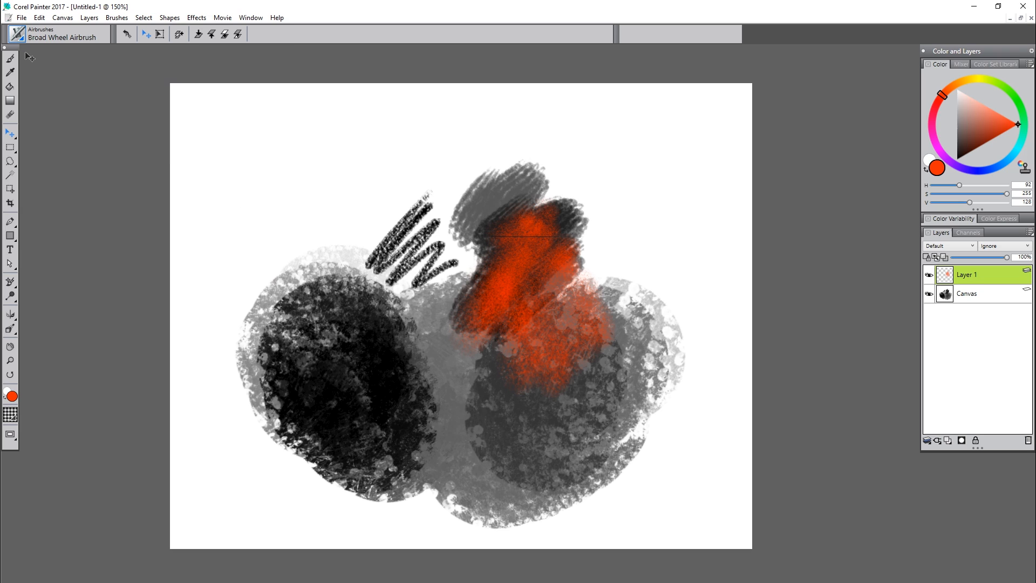
click(246, 19)
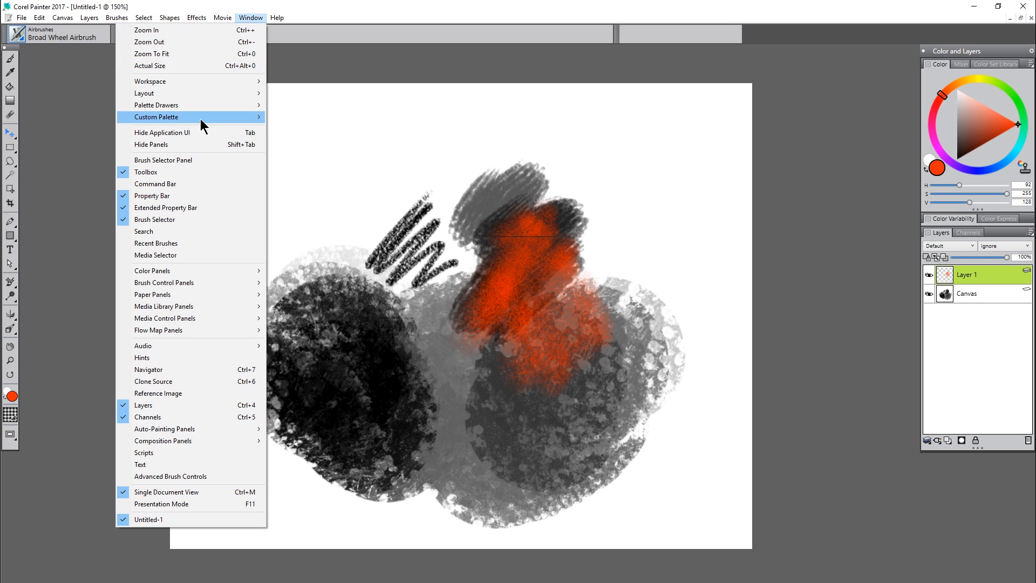
mouse_move(202, 120)
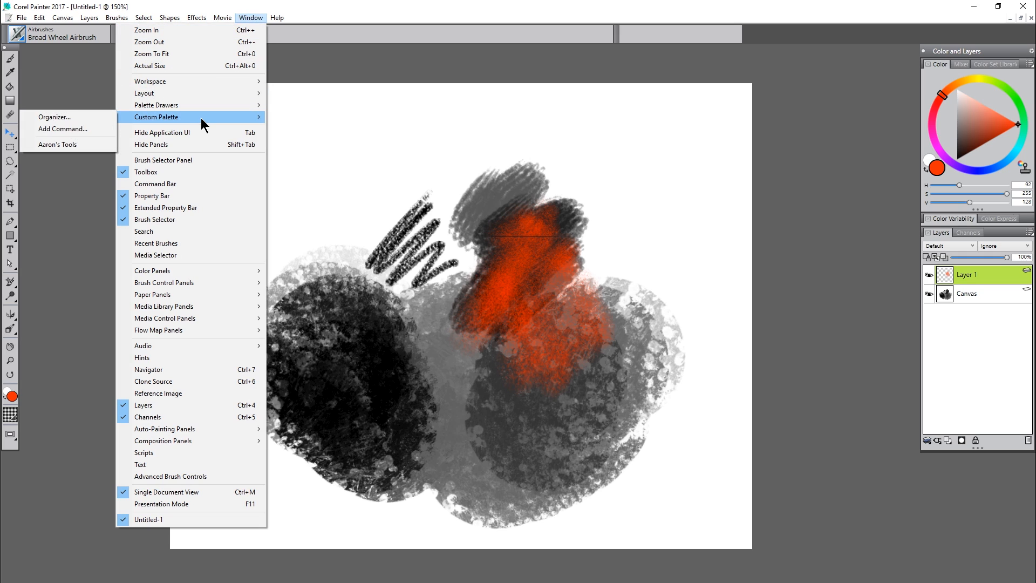
click(61, 145)
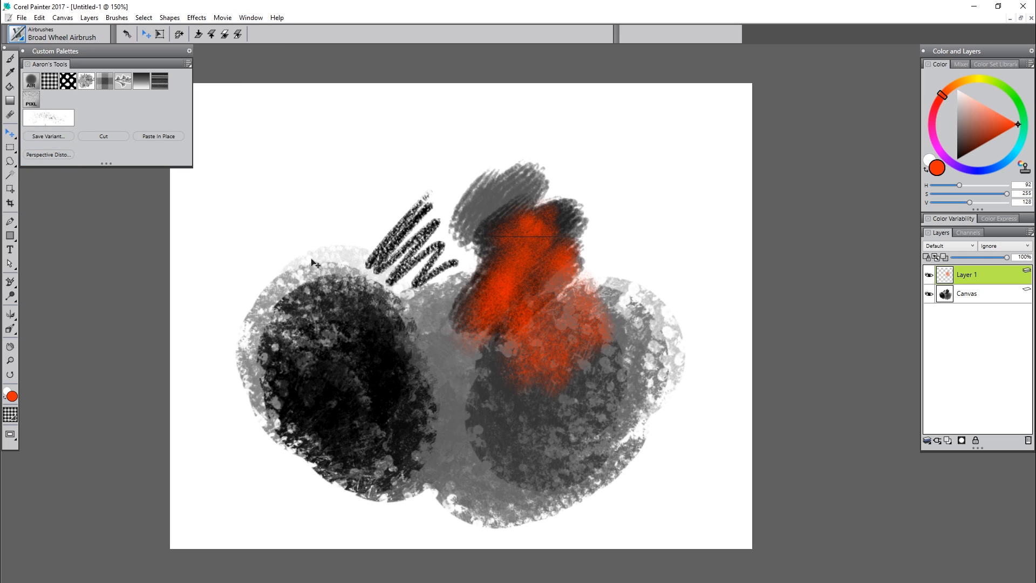